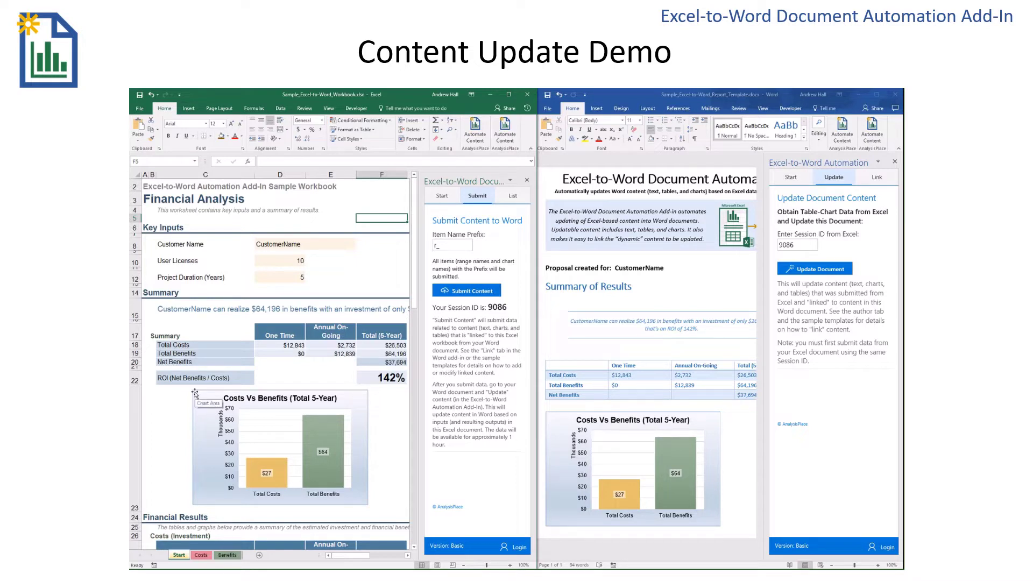
- Set the customer to Customer XYZ, licences to 10,000 and project duration to 10 years
left_click(311, 242)
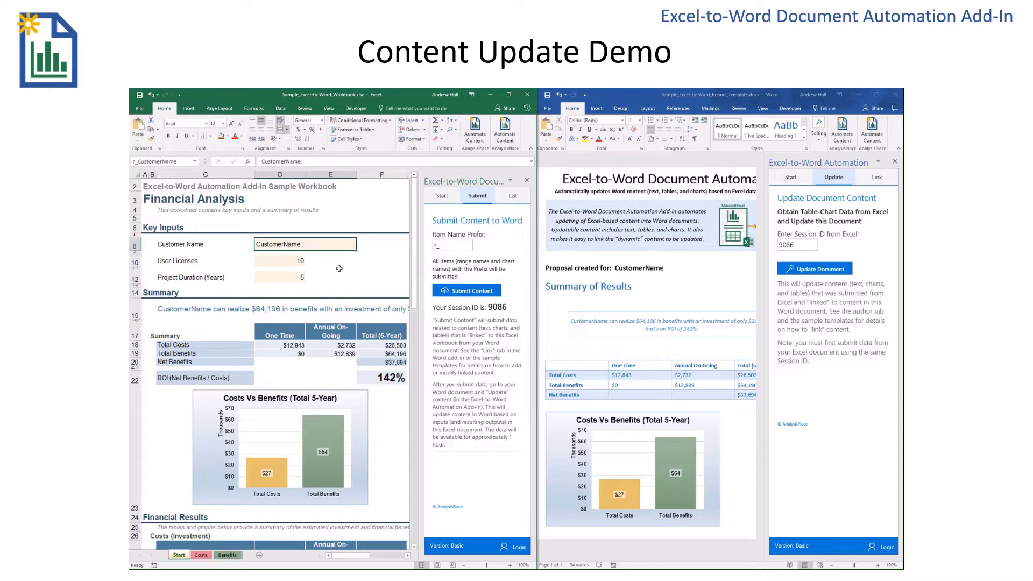
double_click(329, 246)
key("BackSpace")
key("BackSpace")
key("BackSpace")
key("BackSpace")
type("X")
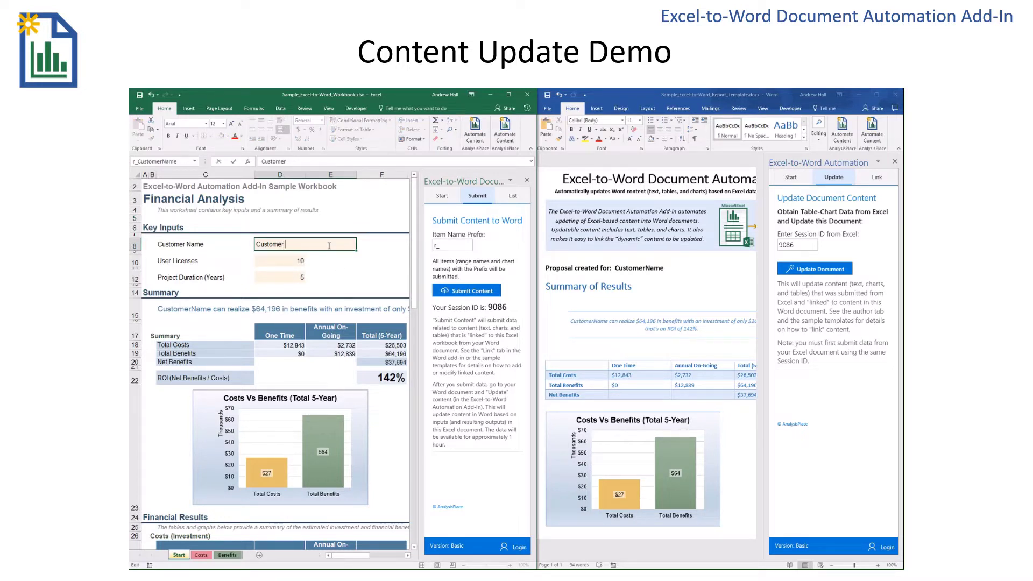
type("YZ")
left_click(294, 261)
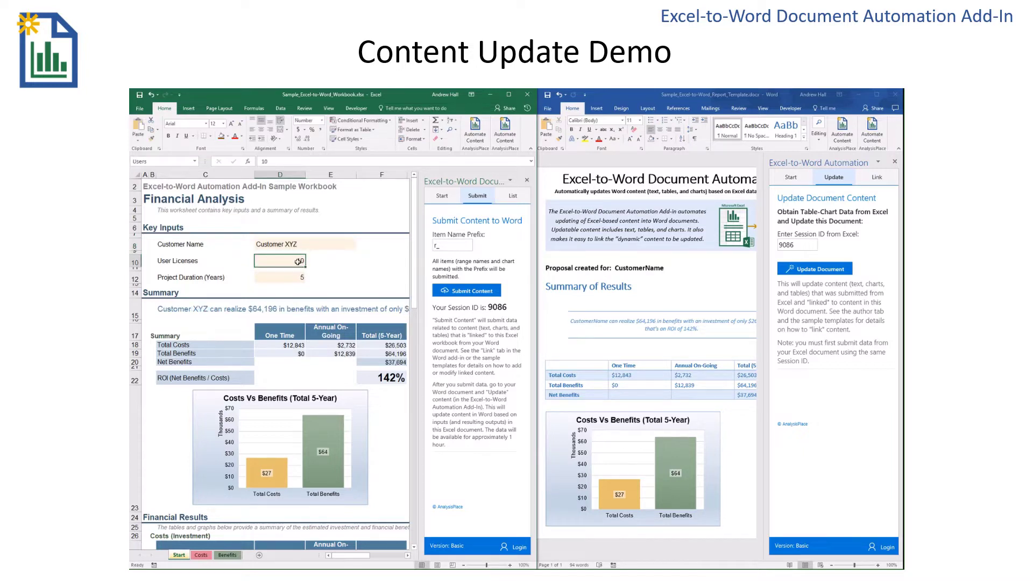
type("10000")
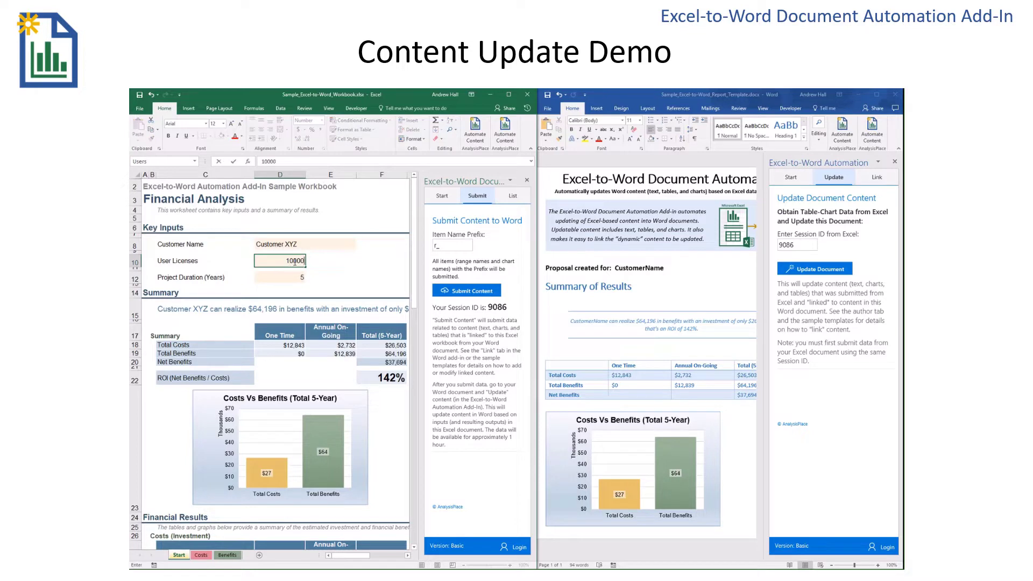
left_click(291, 276)
left_click(309, 279)
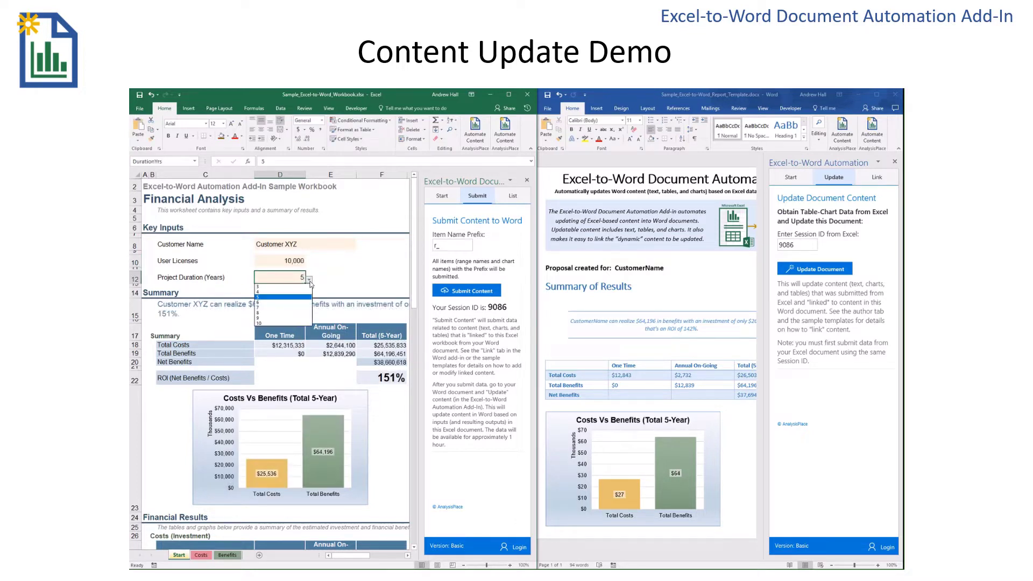
left_click(275, 324)
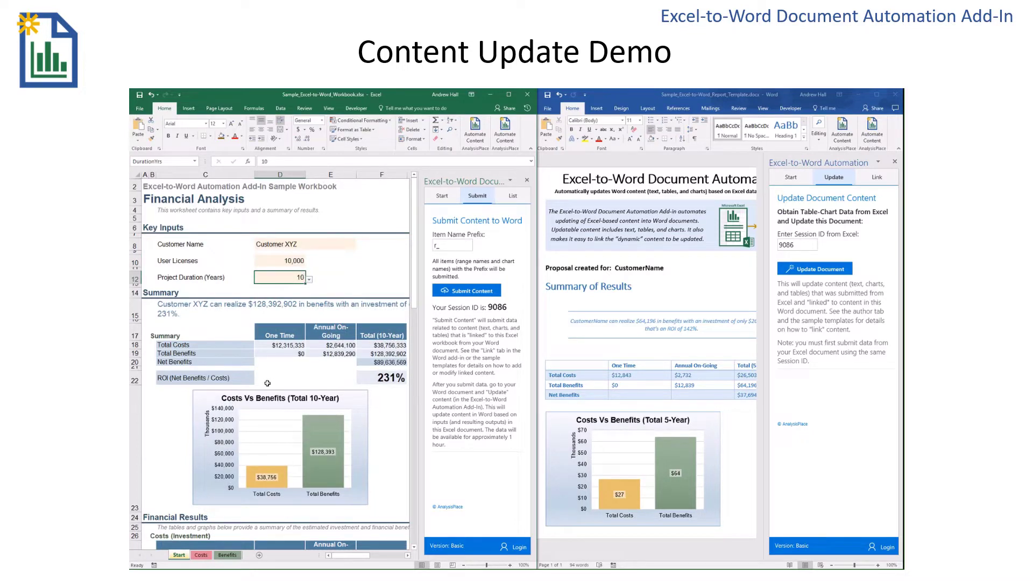
- Fill the Costs Vs Benefits chart orange and submit the linked content
left_click(361, 399)
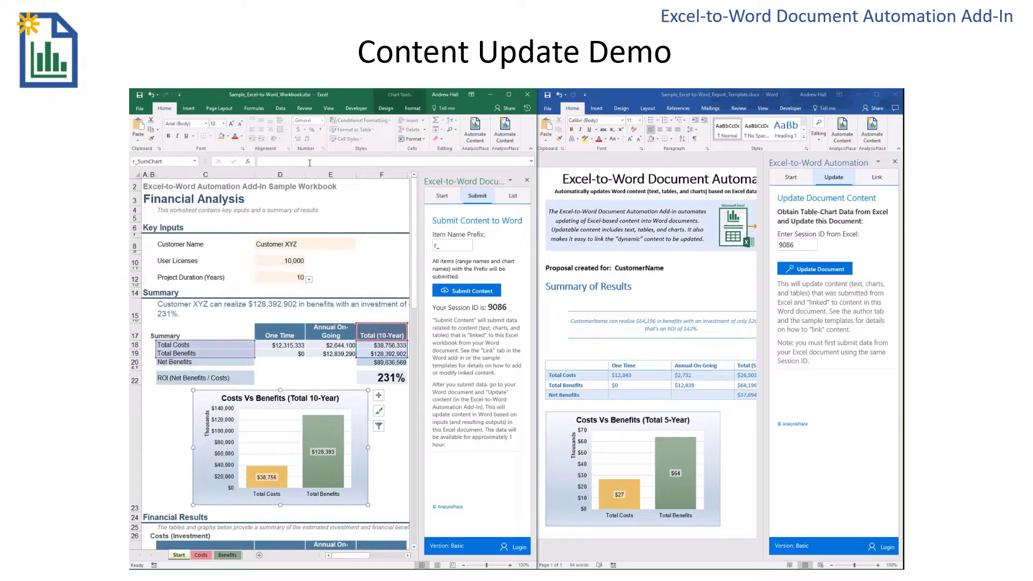
left_click(221, 136)
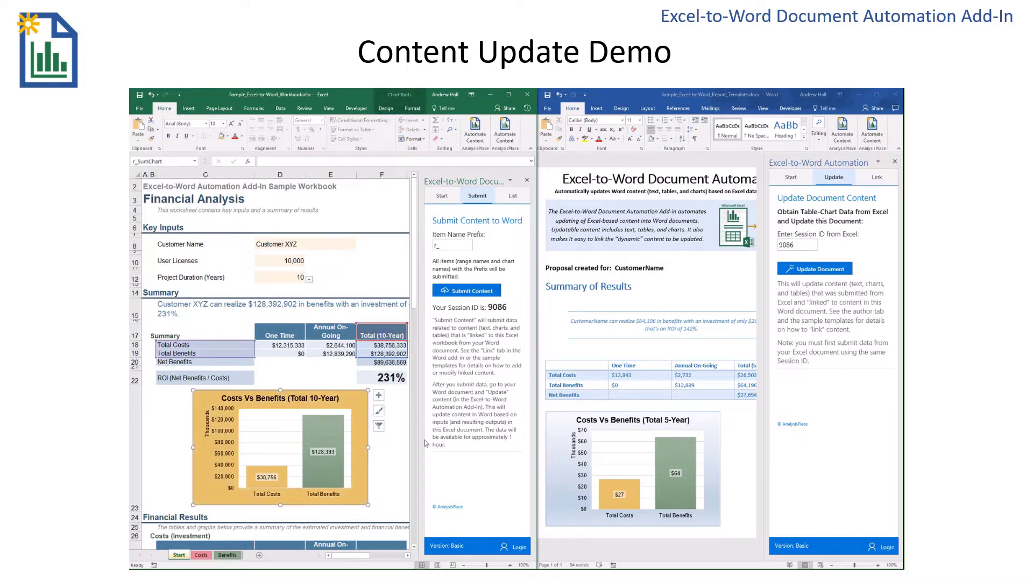
left_click(464, 291)
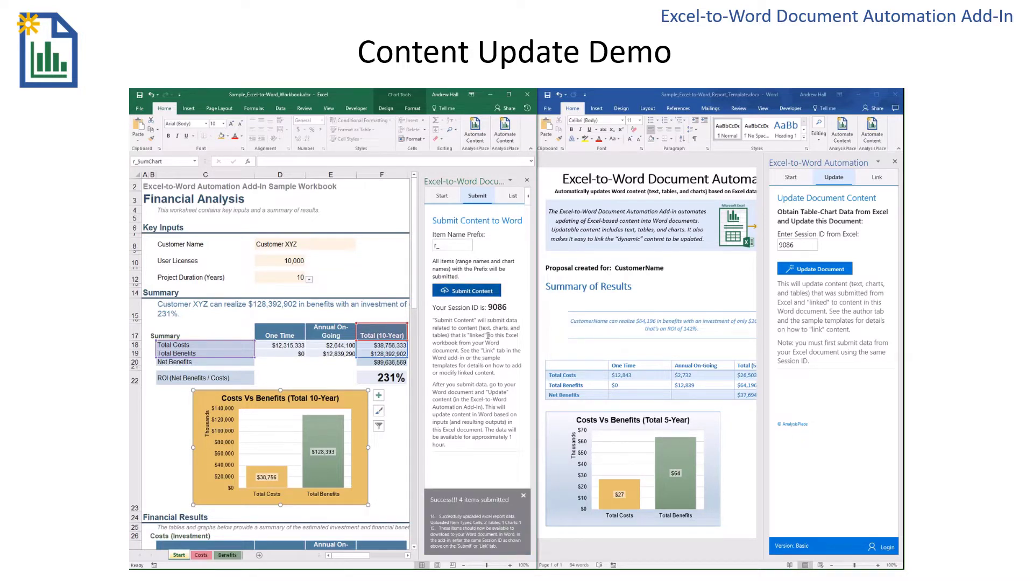
- Update the Word report with the submitted Excel data using session ID 9086
left_click(812, 269)
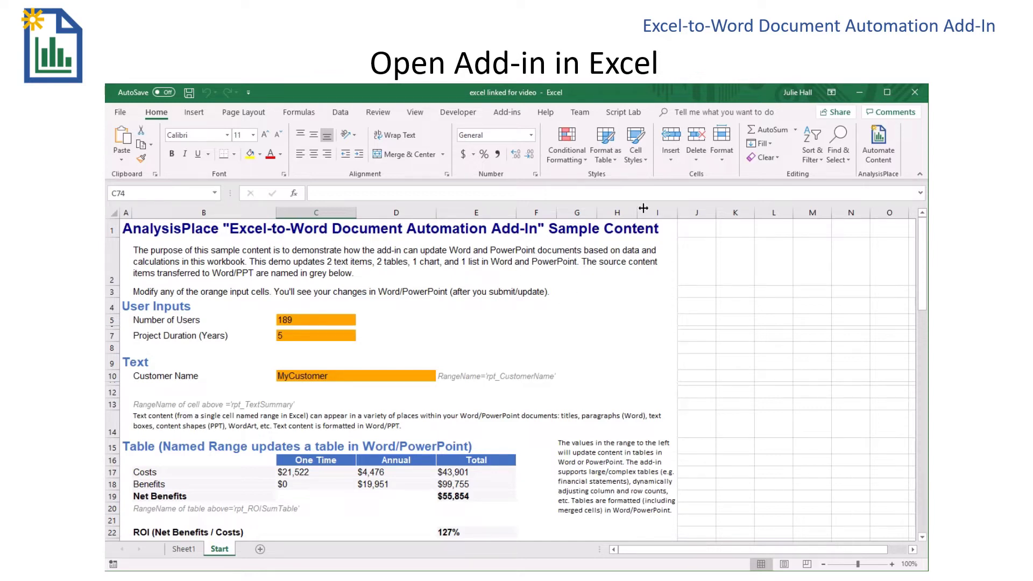
- In the Excel-to-Word add-in, name the MyCustomer cell C10 as range r_mycustomer
left_click(885, 151)
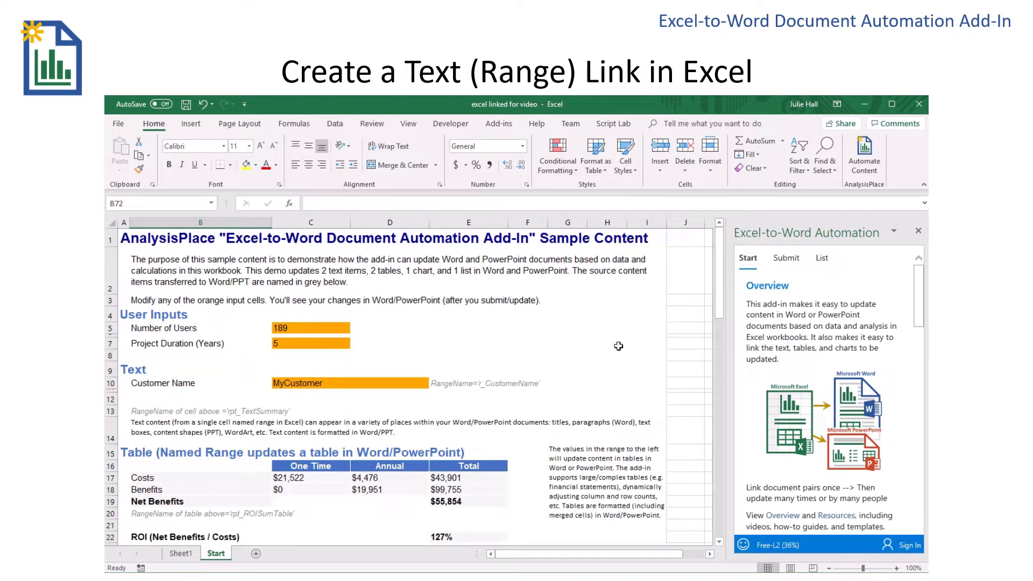
left_click(822, 259)
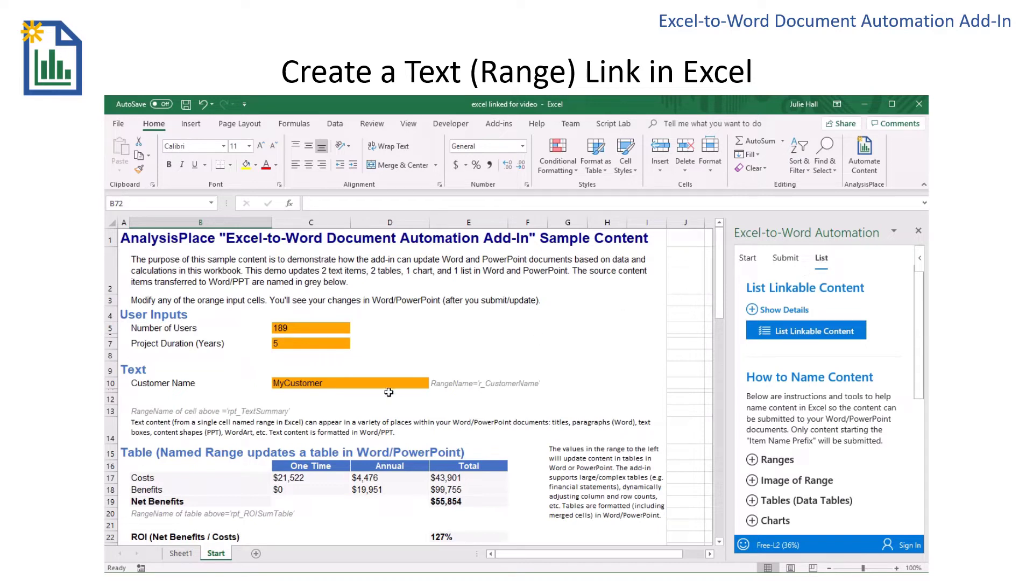
left_click(299, 384)
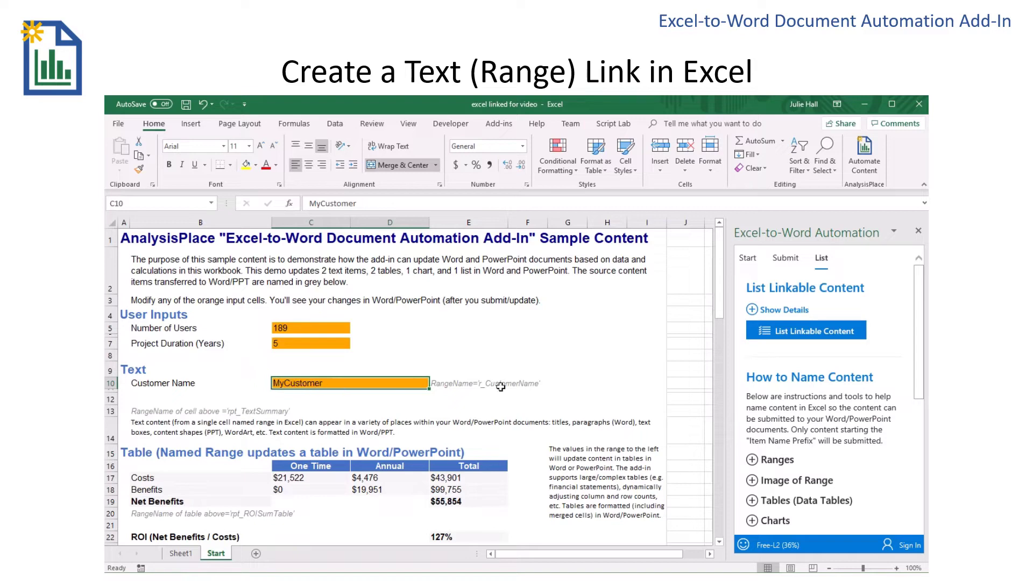
scroll(788, 425, "down", 1)
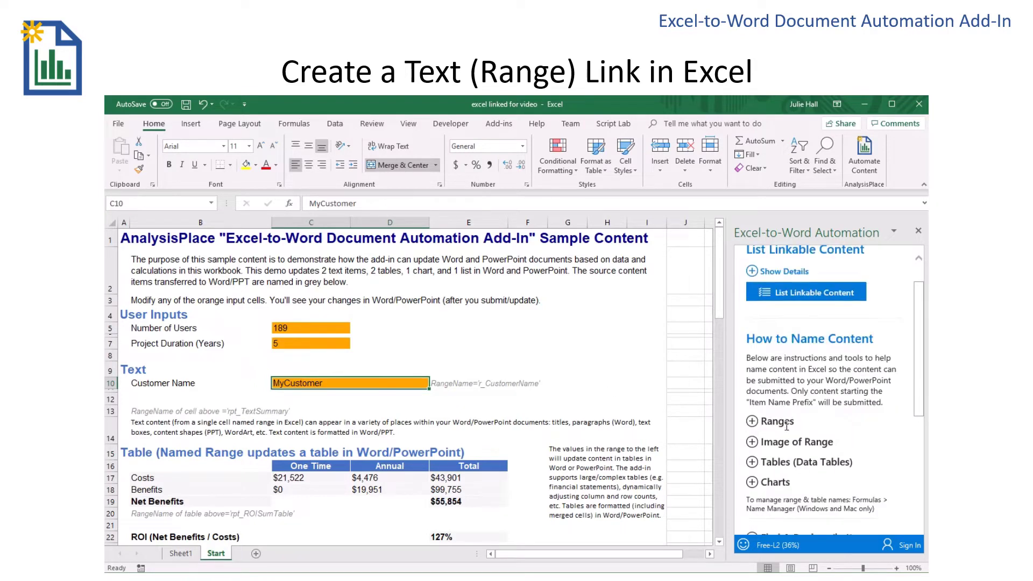
left_click(752, 413)
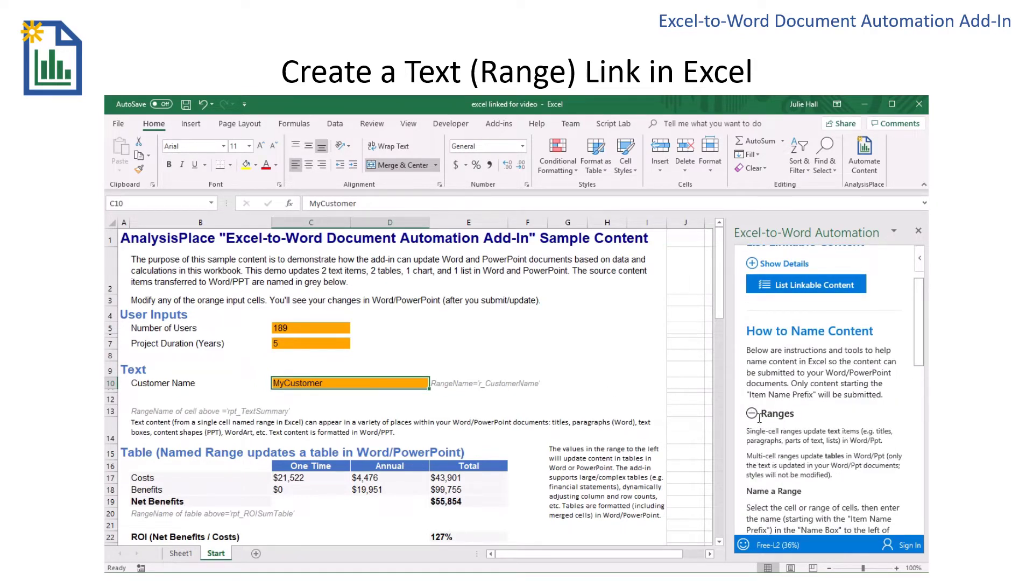
scroll(759, 421, "down", 2)
left_click(762, 462)
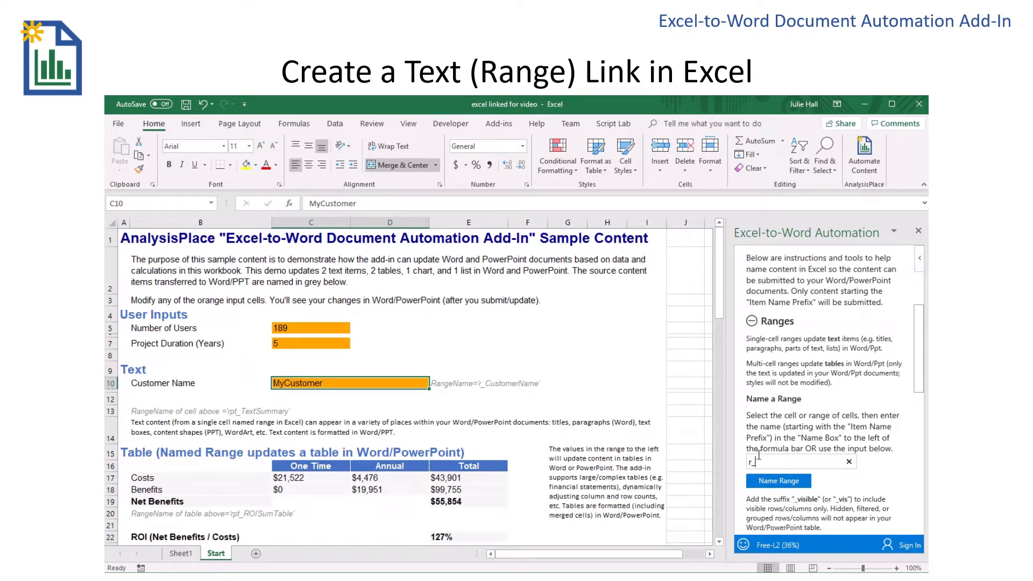
type("mycustomer")
left_click(763, 482)
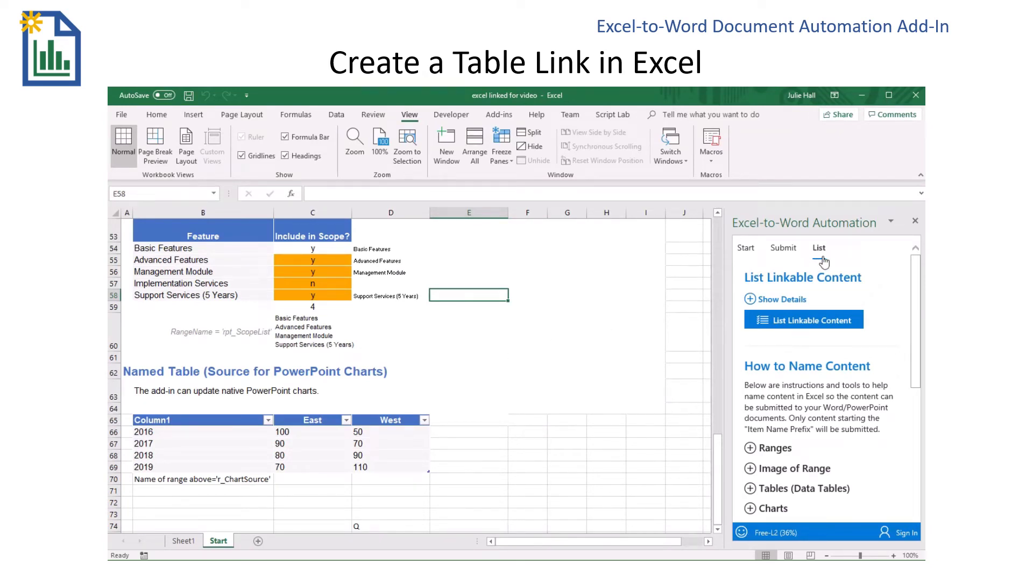
- List the worksheet's data tables in the add-in's Tables section
scroll(762, 398, "down", 2)
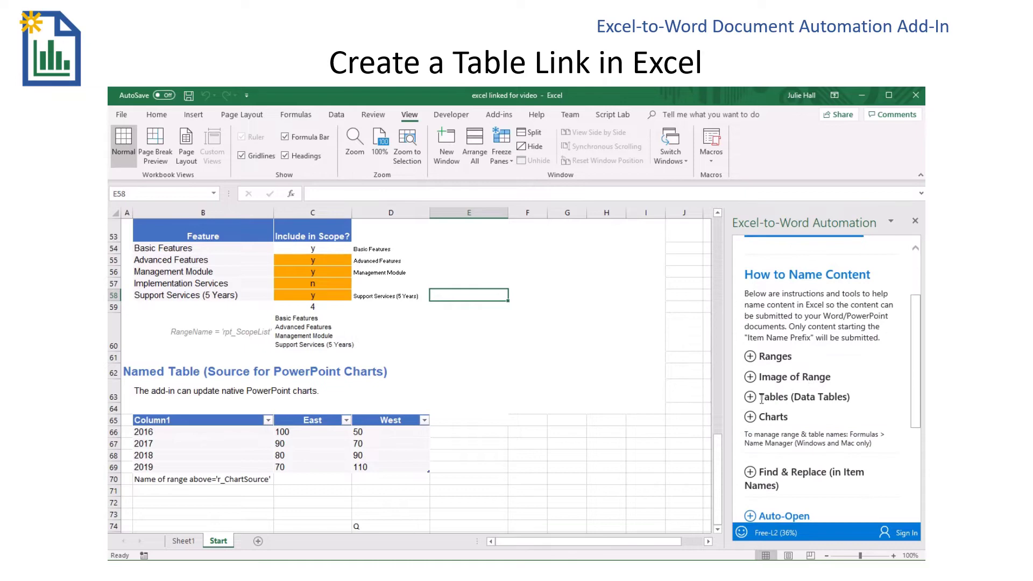
left_click(760, 401)
scroll(762, 412, "down", 4)
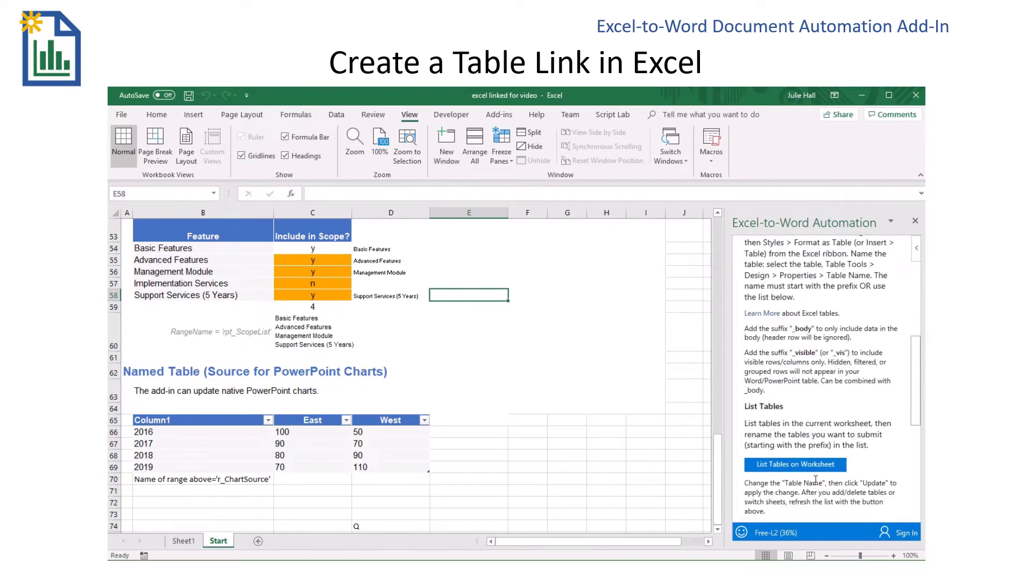
left_click(778, 466)
left_click(910, 478)
- Rename the East/West table SourceTable to r_SourceTable
scroll(825, 456, "down", 2)
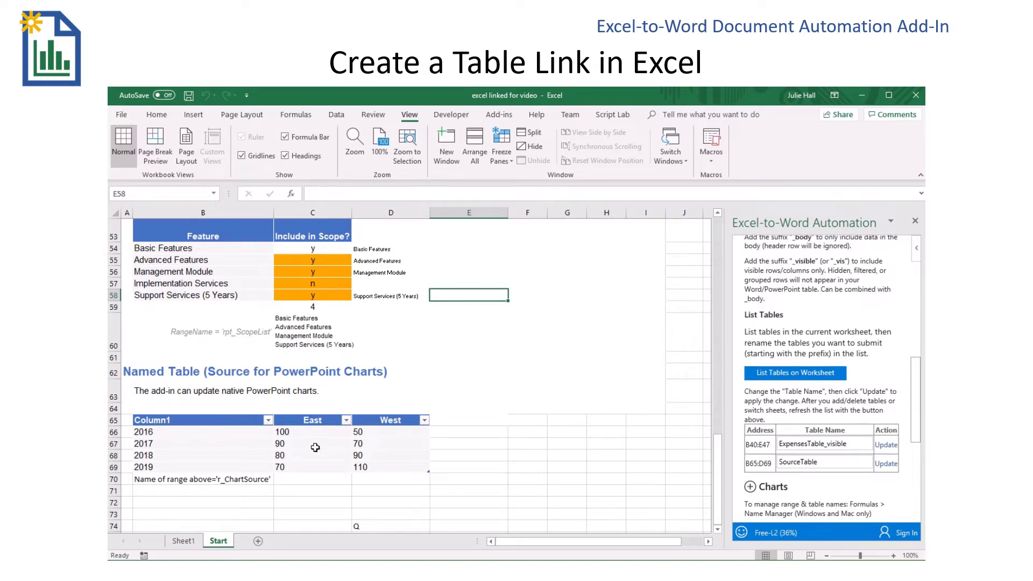
left_click(779, 462)
type("r_")
left_click(883, 464)
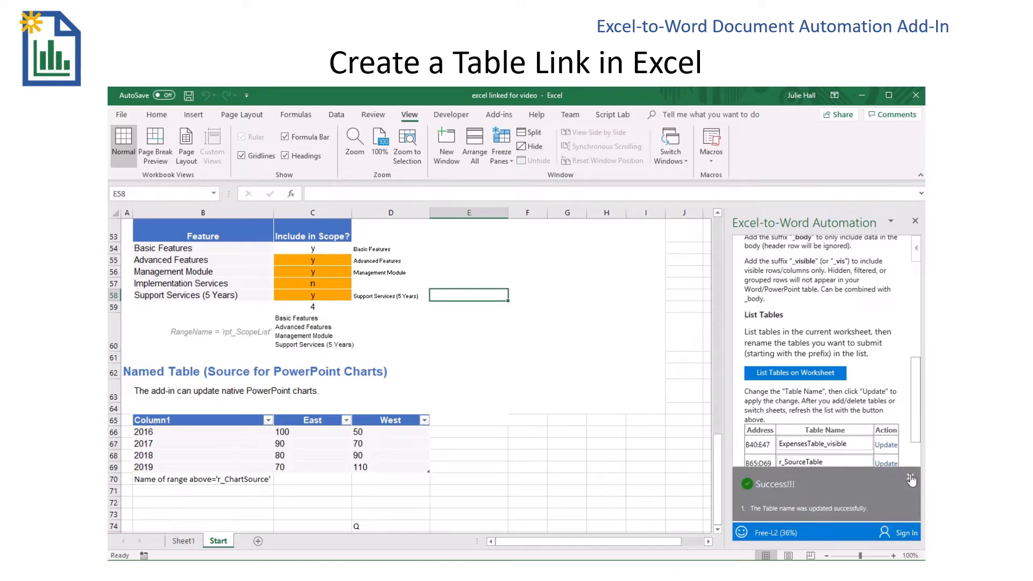
left_click(911, 479)
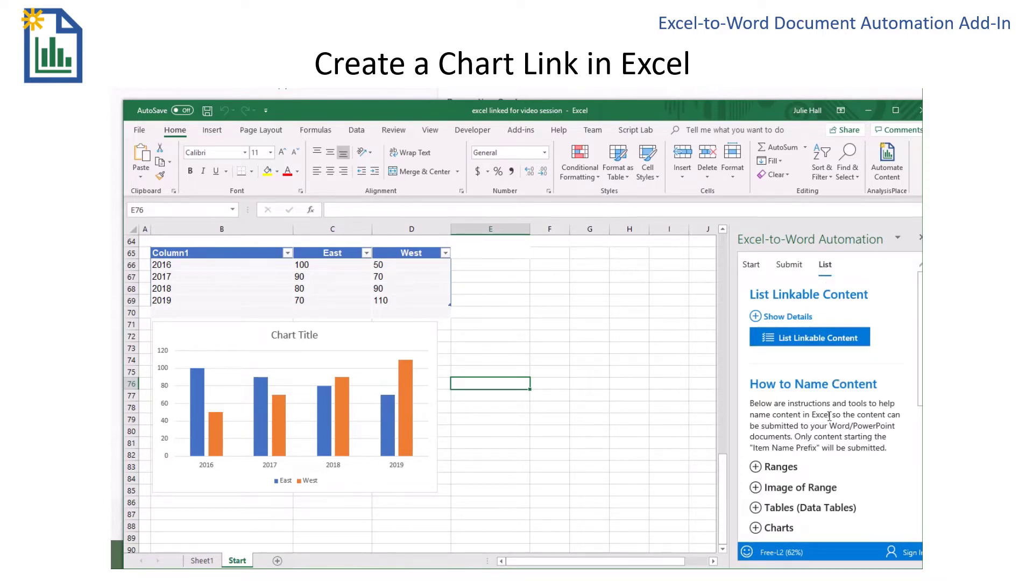
- Rename the East/West column chart from 'Chart' to r_Chart via the add-in's chart list
scroll(822, 419, "down", 5)
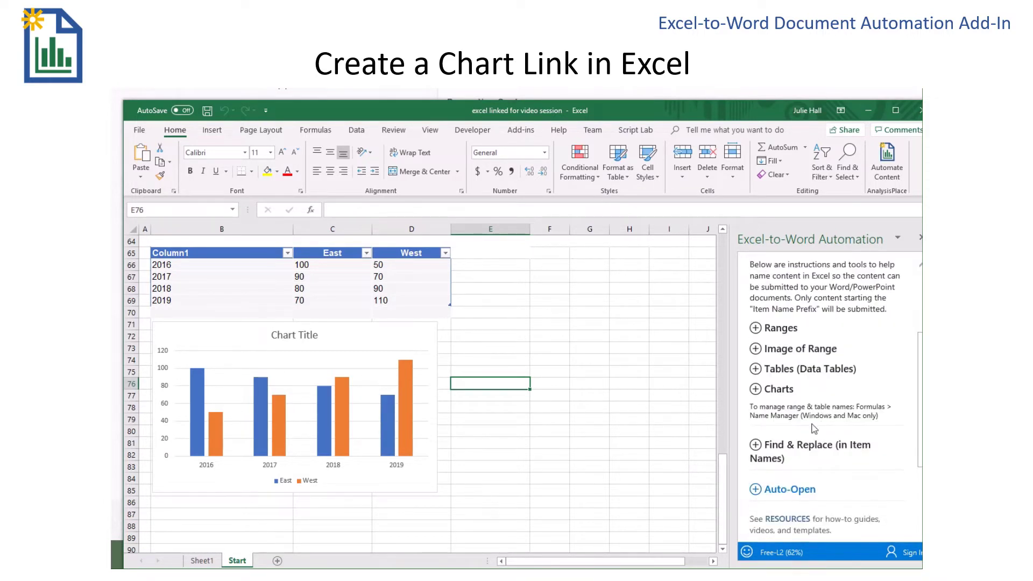
left_click(757, 390)
scroll(787, 416, "down", 3)
left_click(790, 420)
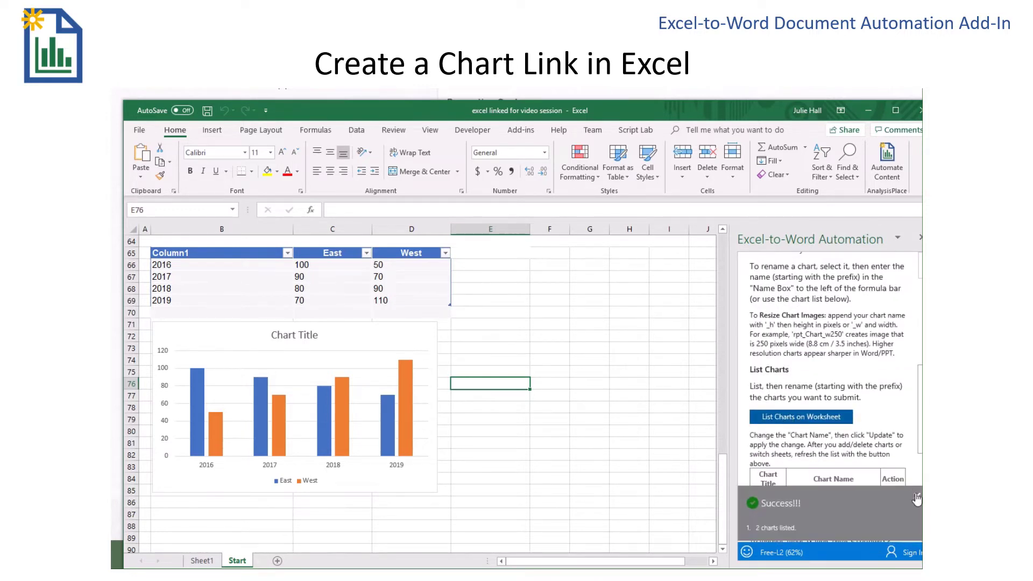
scroll(776, 471, "down", 2)
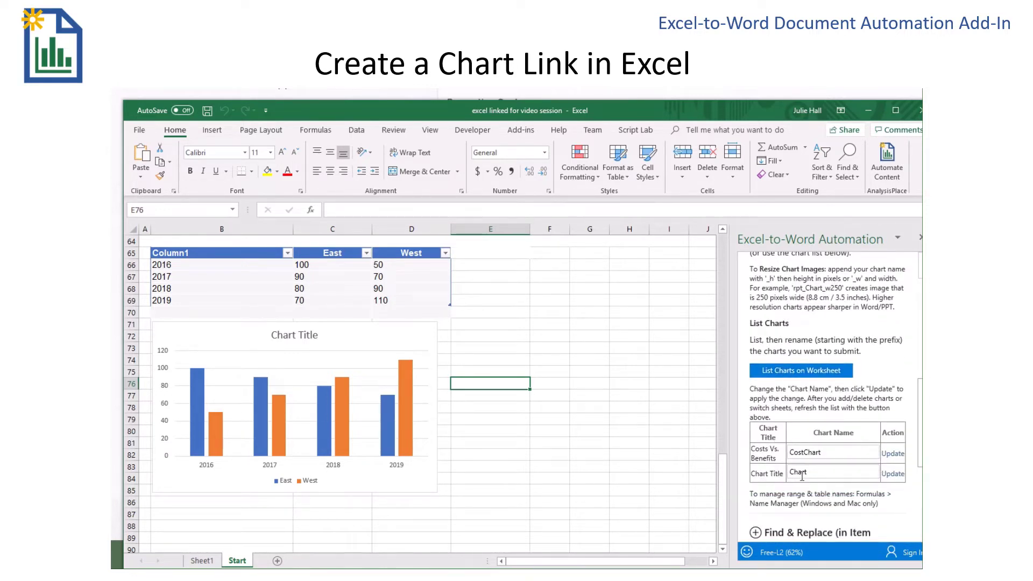
mouse_move(270, 414)
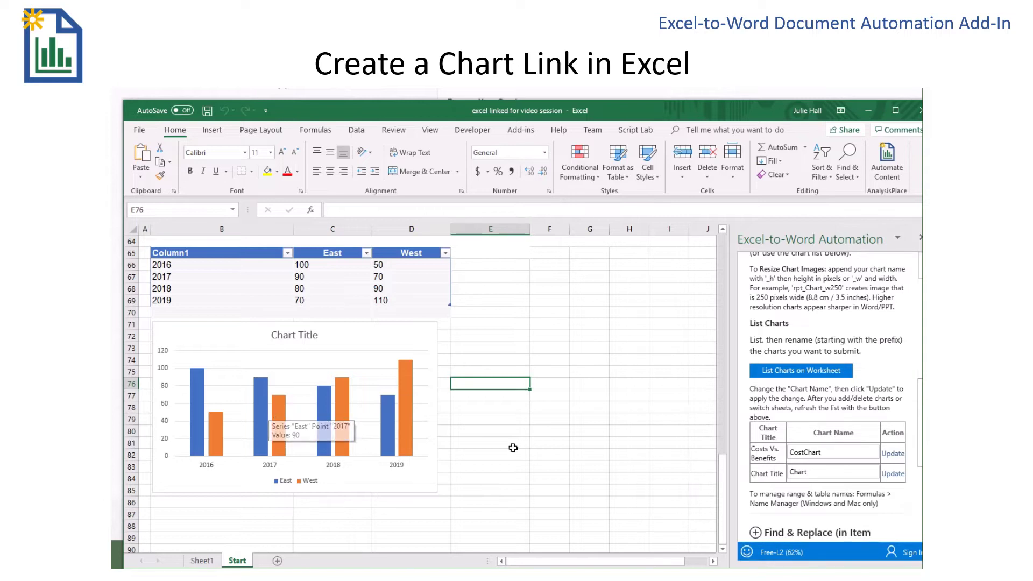
left_click(790, 473)
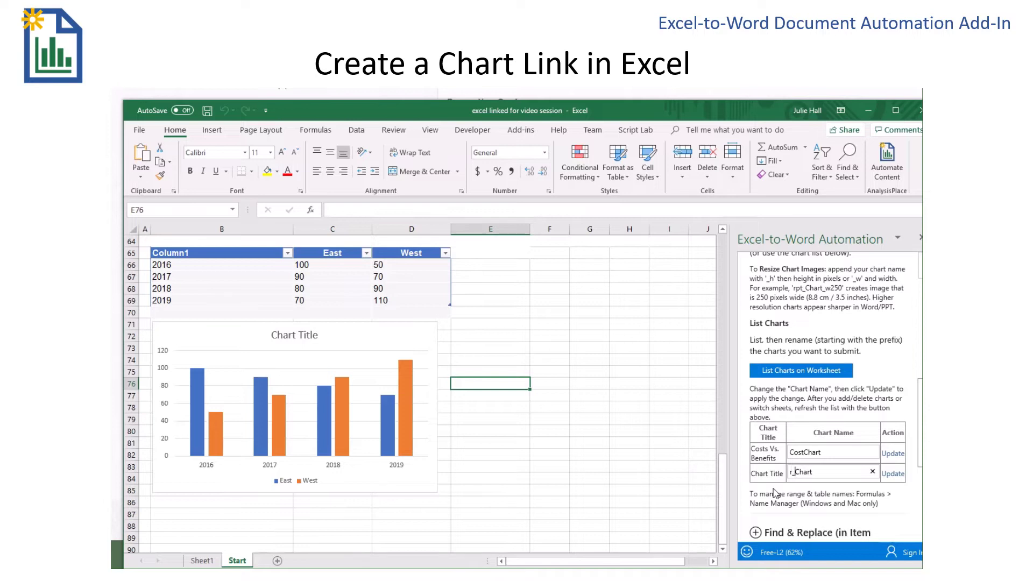
left_click(897, 476)
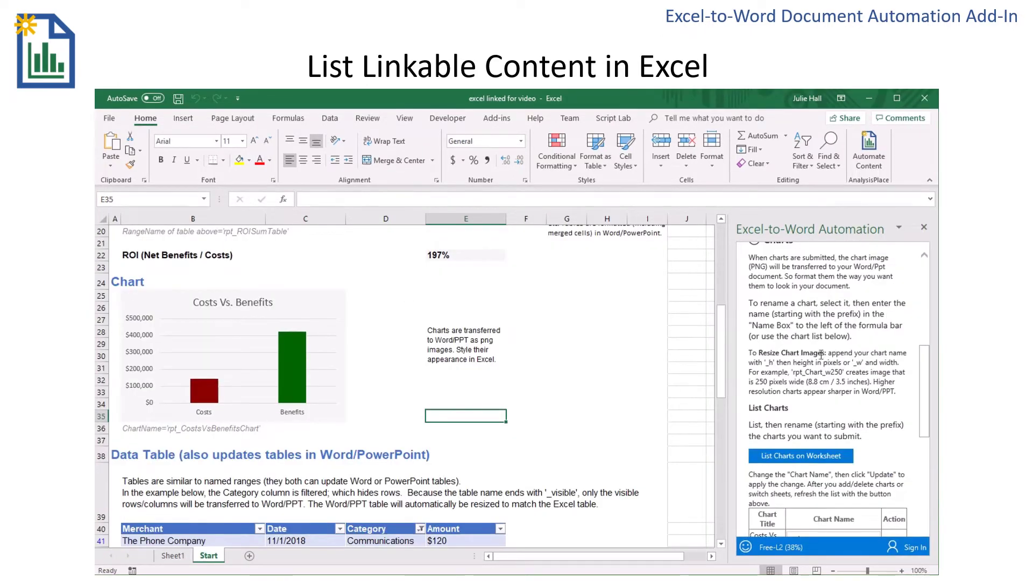
- List the linkable content: r_SourceTable, r_mycustomer and r_chart
left_click_drag(923, 409, 921, 318)
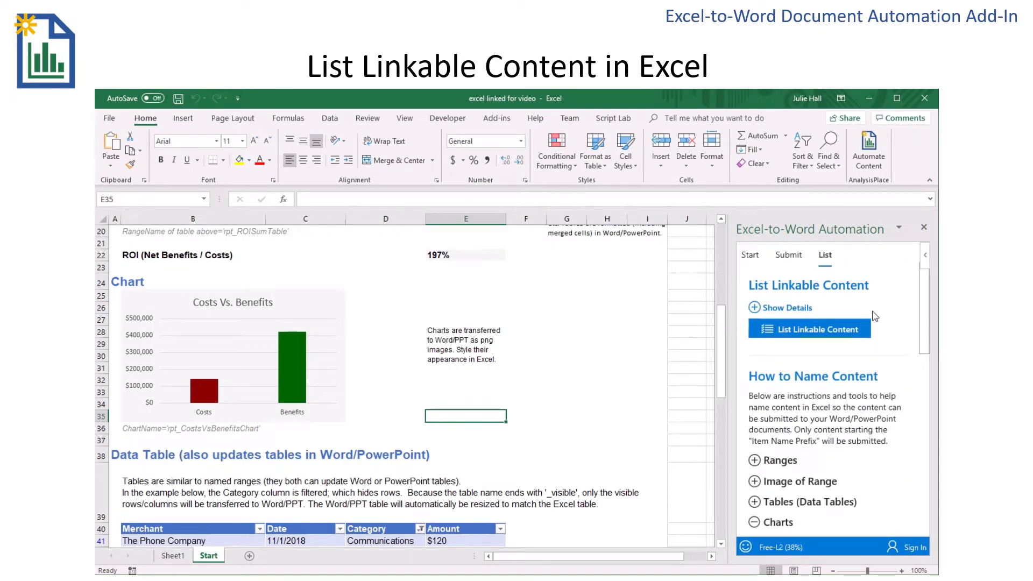
left_click(785, 333)
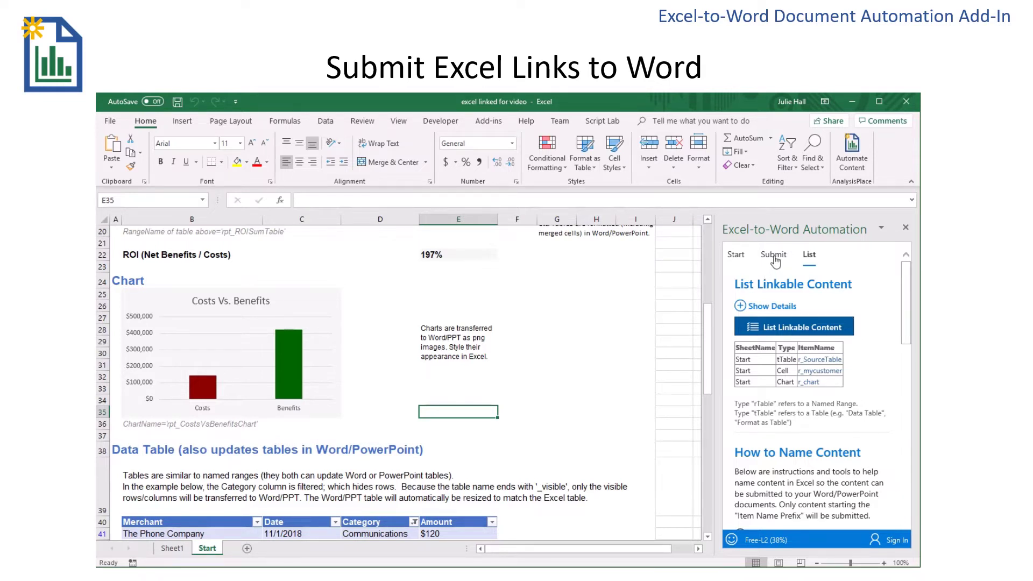
- Submit the three r_-prefixed items for use in Word
left_click(773, 257)
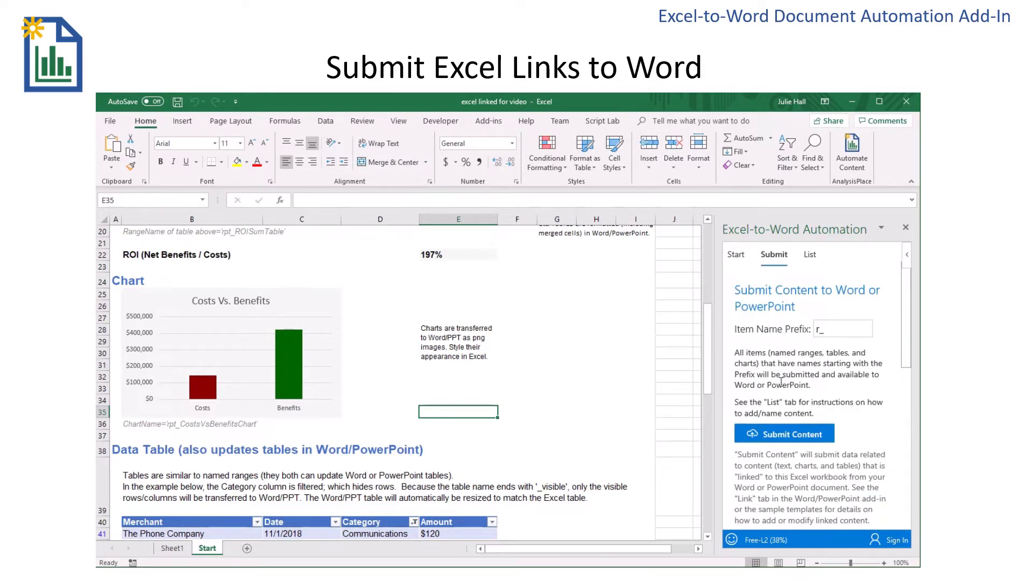
left_click(778, 437)
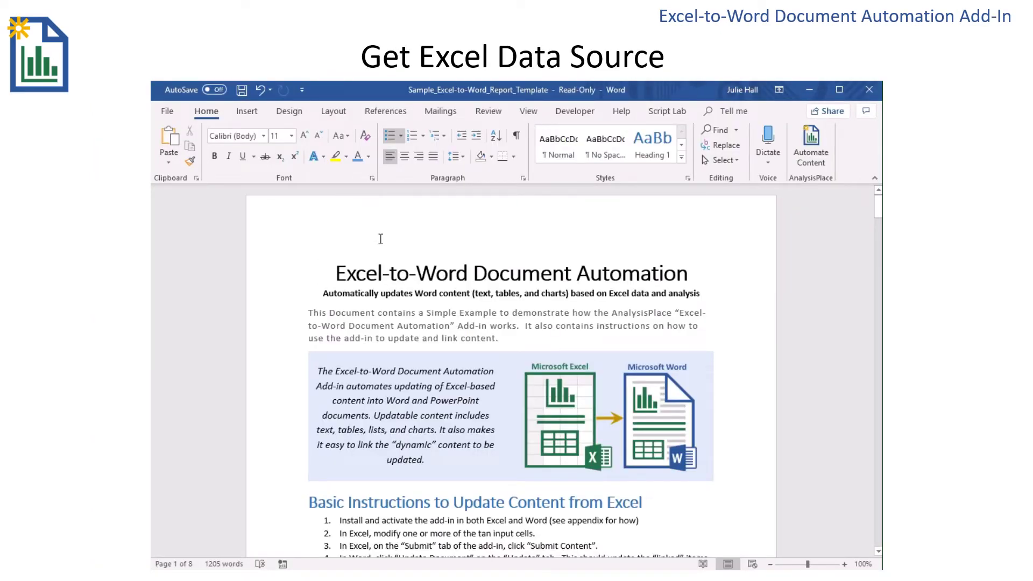
- Download the submitted Excel source data into Word's automation add-in
left_click(808, 155)
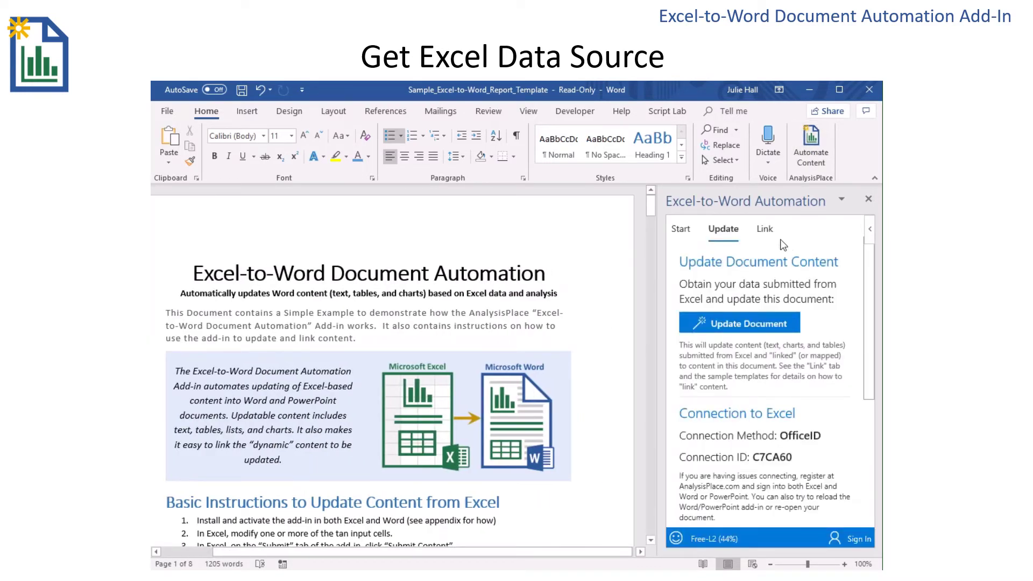
left_click(765, 231)
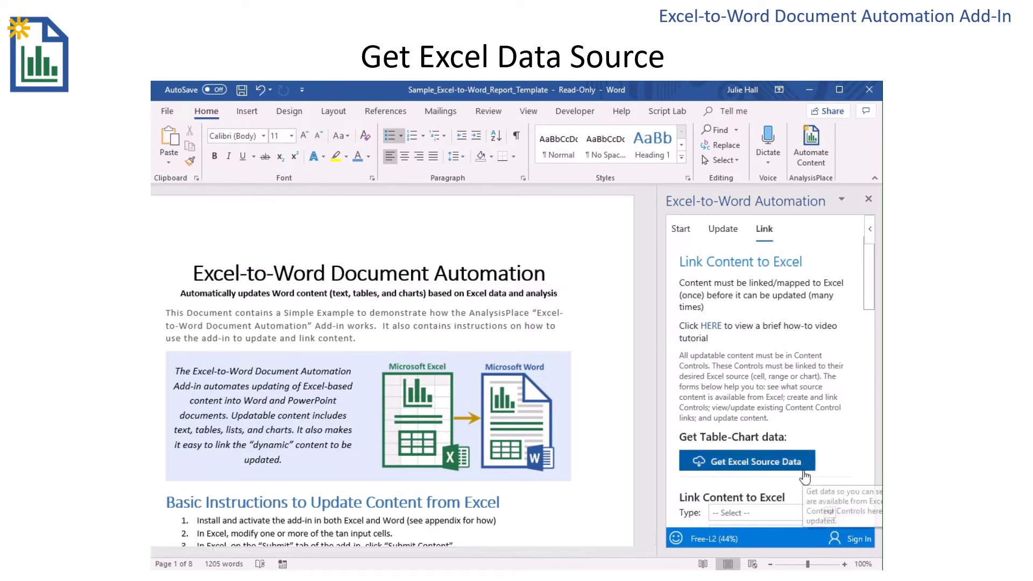
left_click(753, 463)
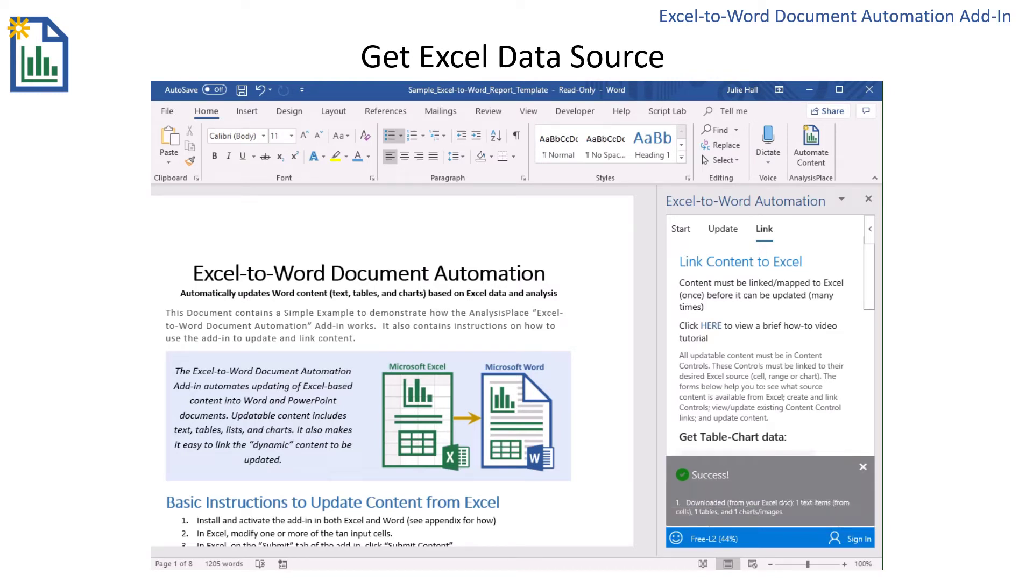
left_click(862, 467)
- Try the link Type options, switching from Table to Chart image
scroll(843, 415, "down", 2)
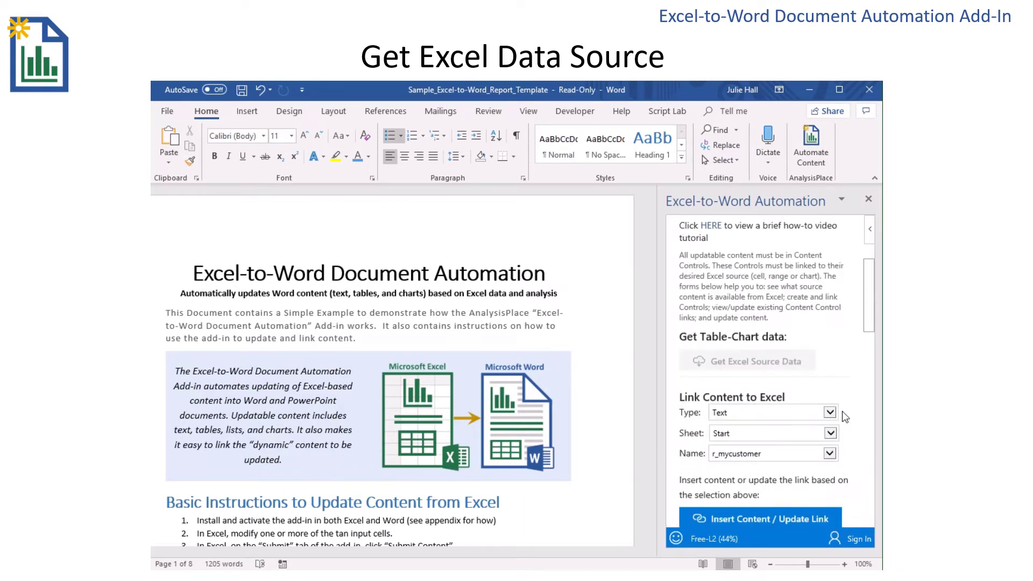
left_click(830, 412)
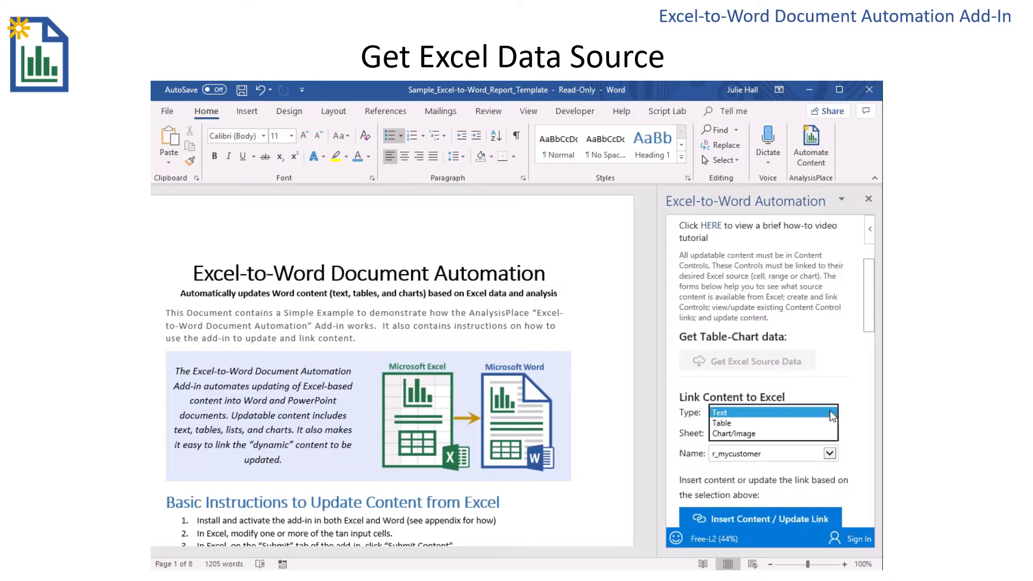
left_click(801, 430)
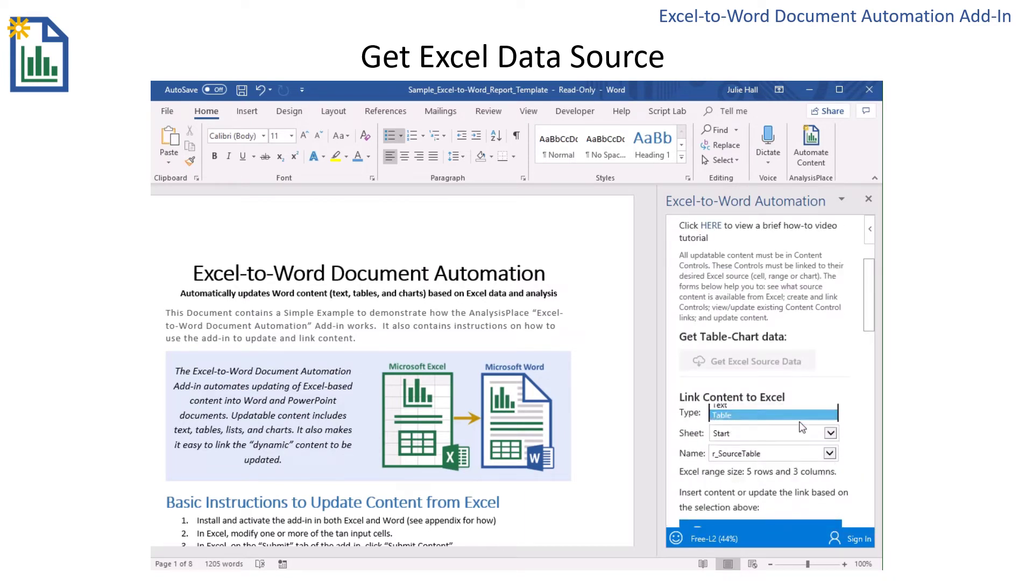
left_click(830, 413)
left_click(822, 423)
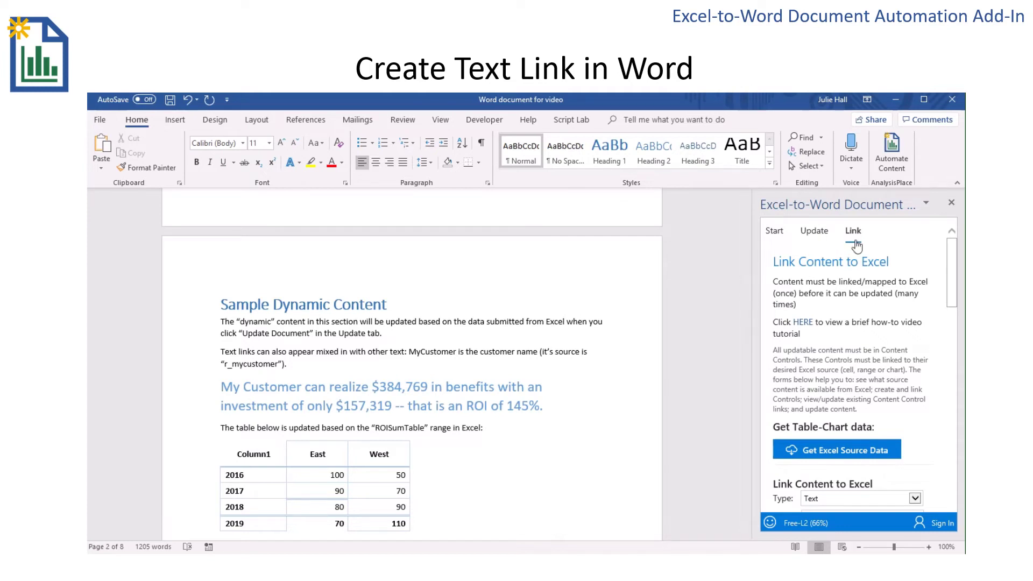
- Link the words 'My Customer' as a text content control to r_mycustomer
scroll(828, 365, "down", 3)
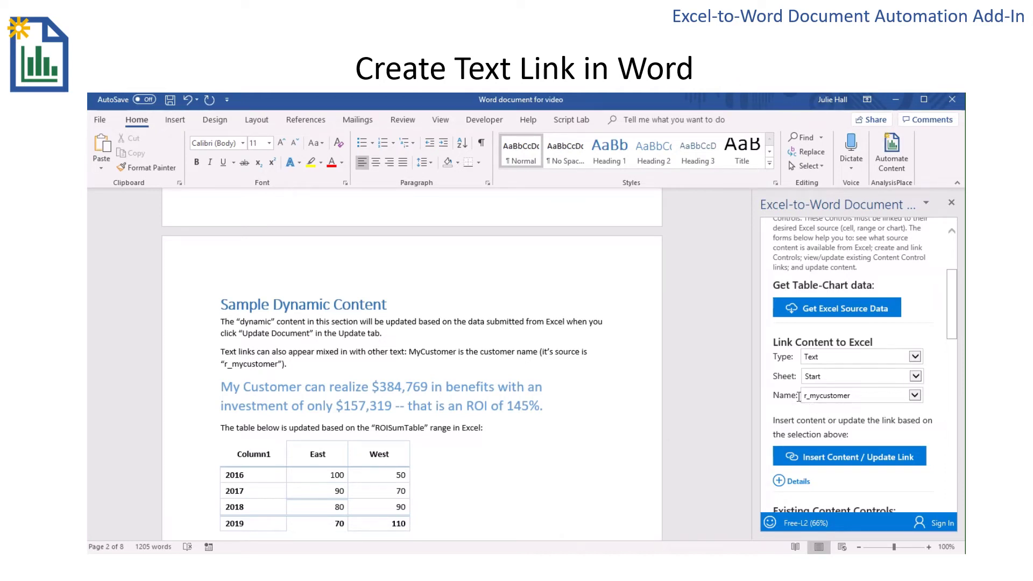
left_click_drag(298, 387, 222, 386)
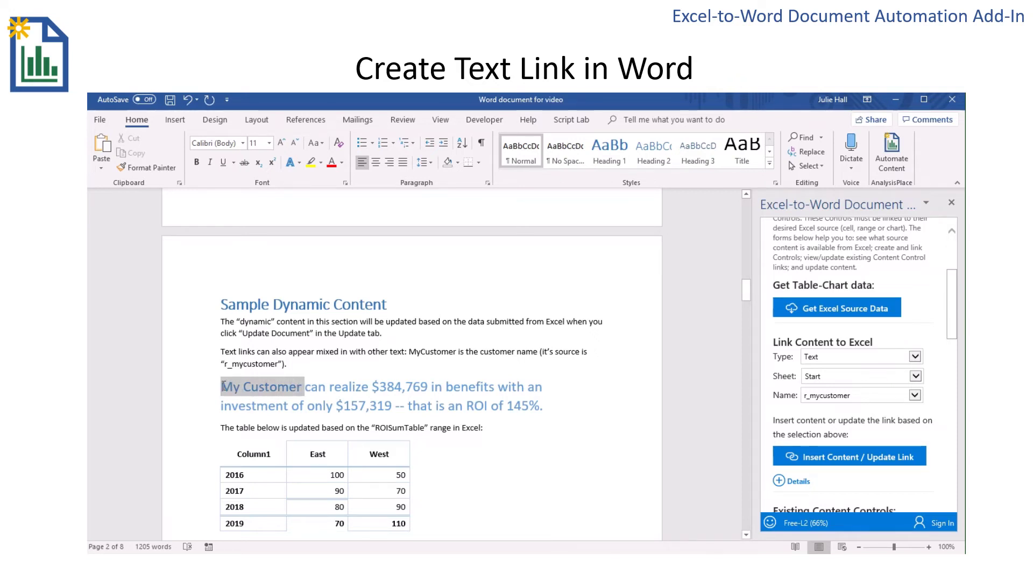
left_click(796, 459)
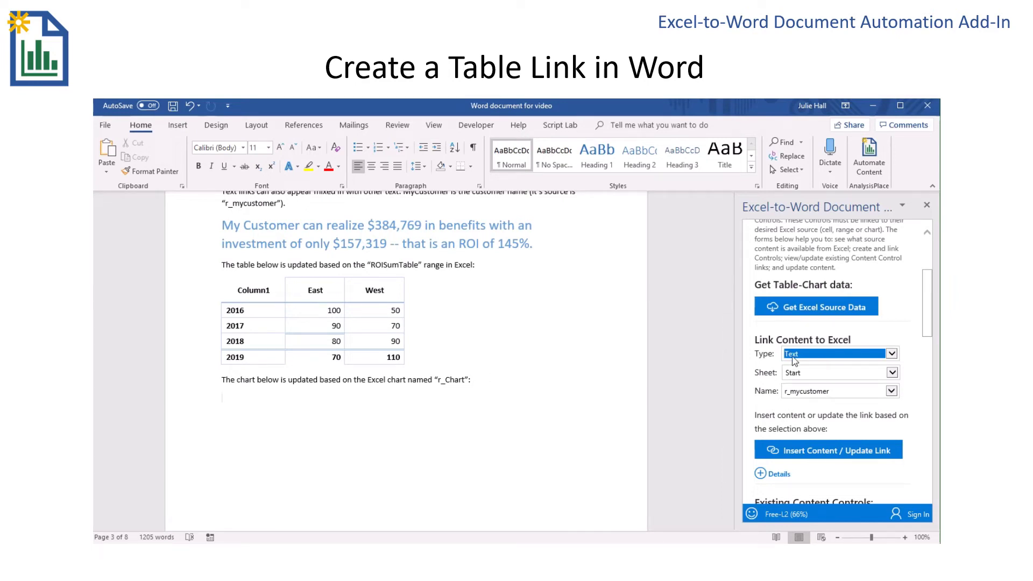
- Link the whole East/West year table as a Table content control to r_SourceTable
left_click(892, 354)
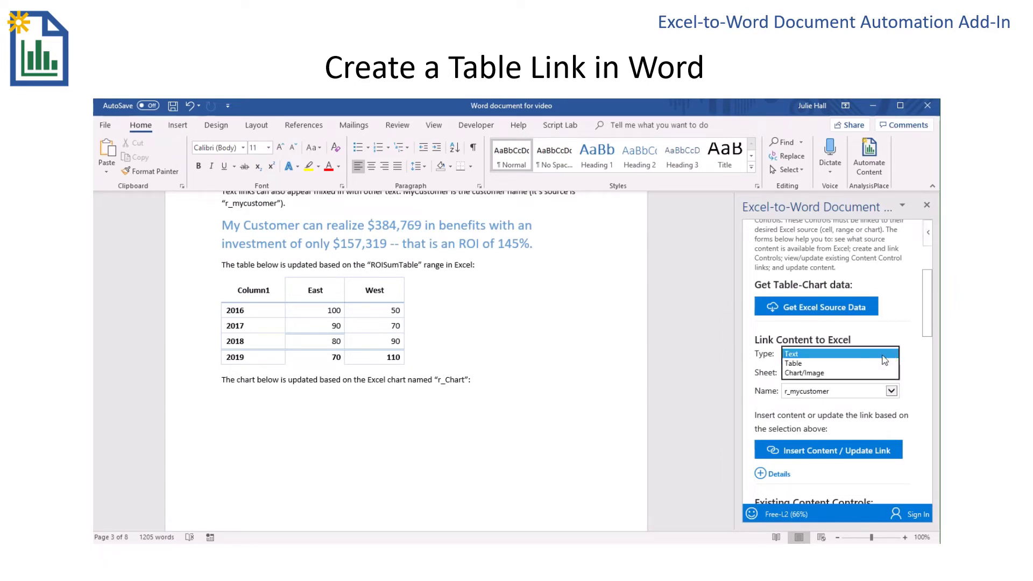
left_click(848, 364)
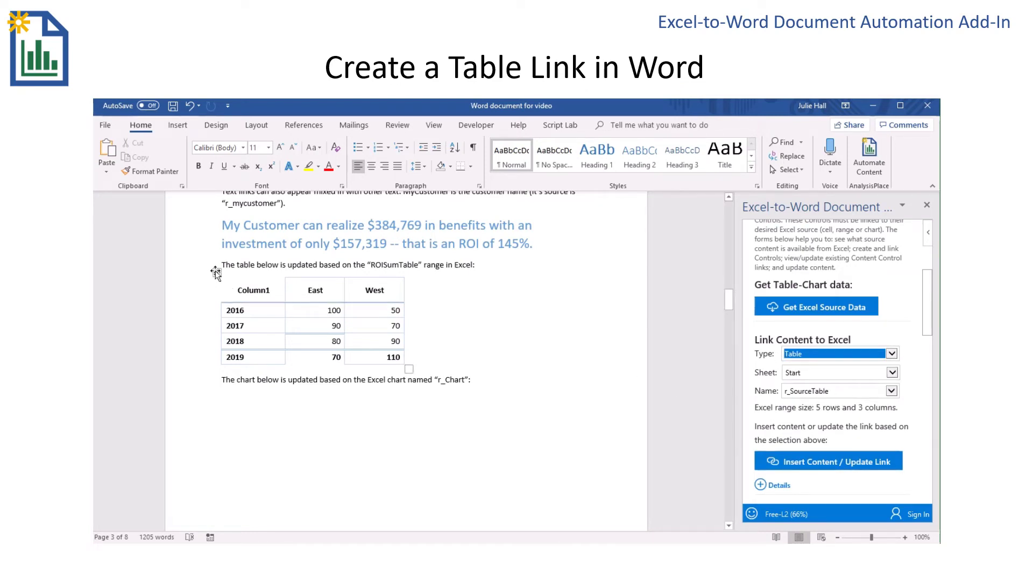
left_click(217, 274)
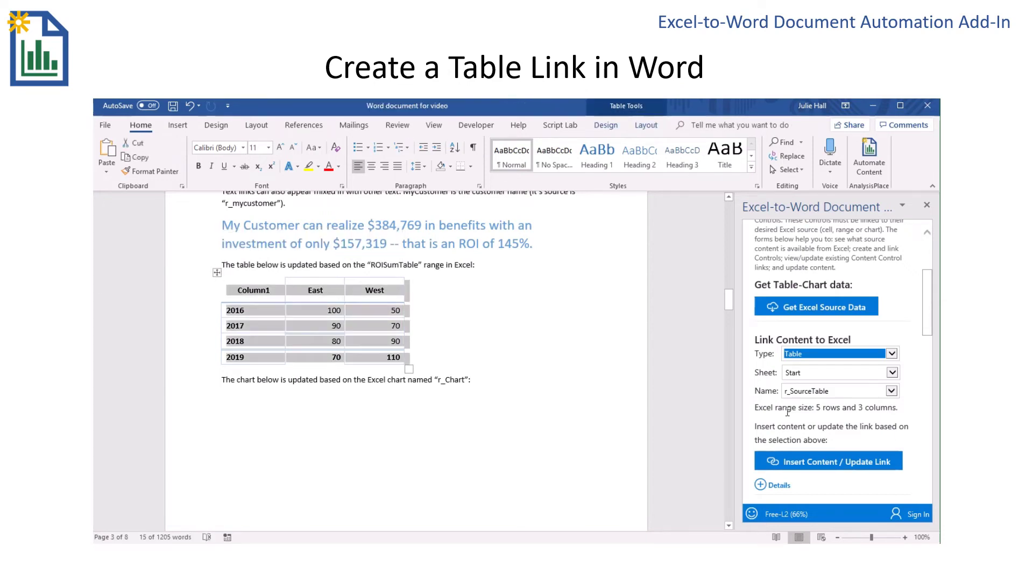
left_click(835, 467)
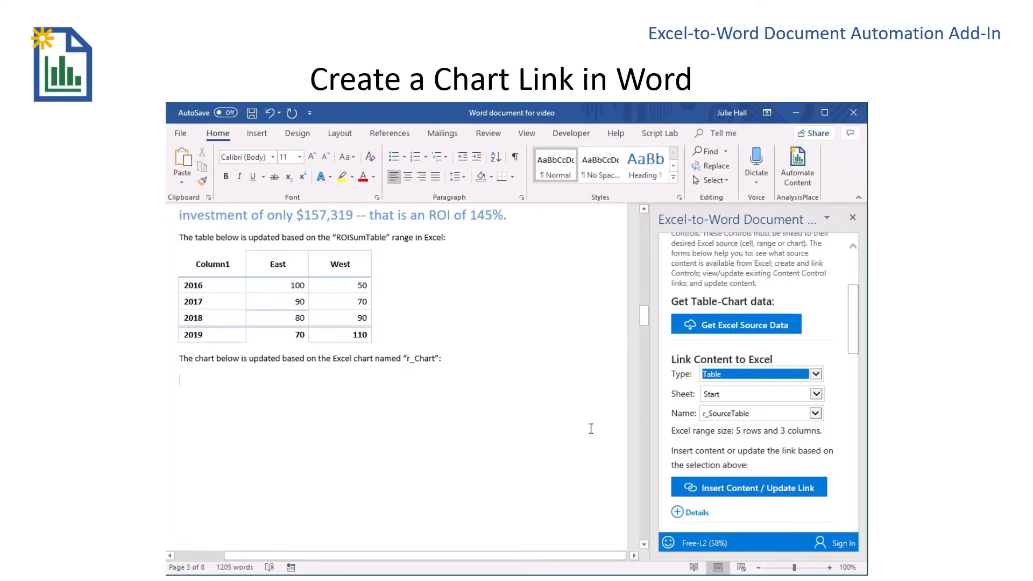
- Insert a Chart/Image control linked to r_Chart, an East/West column chart, below the chart sentence
left_click(816, 374)
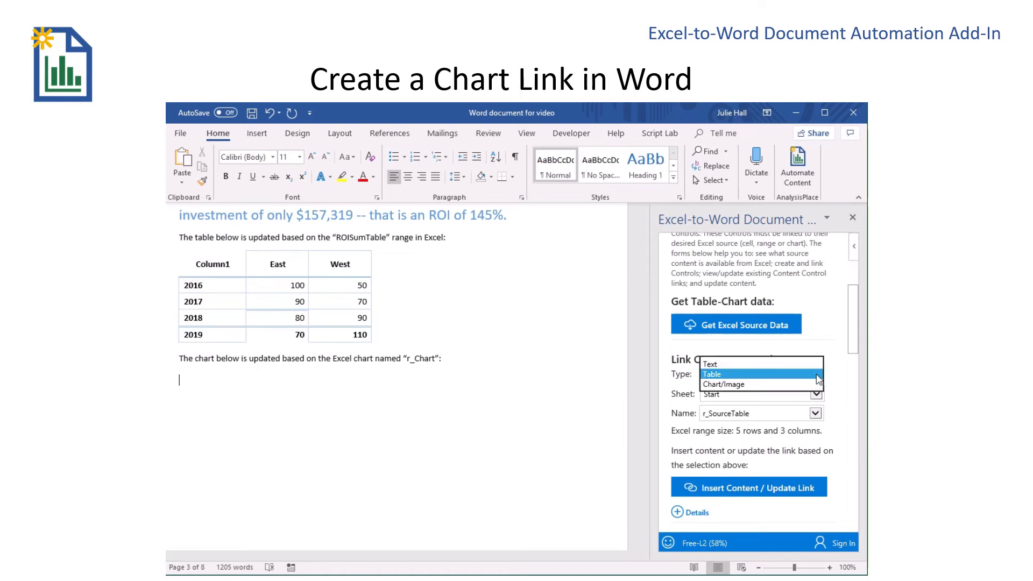
left_click(753, 384)
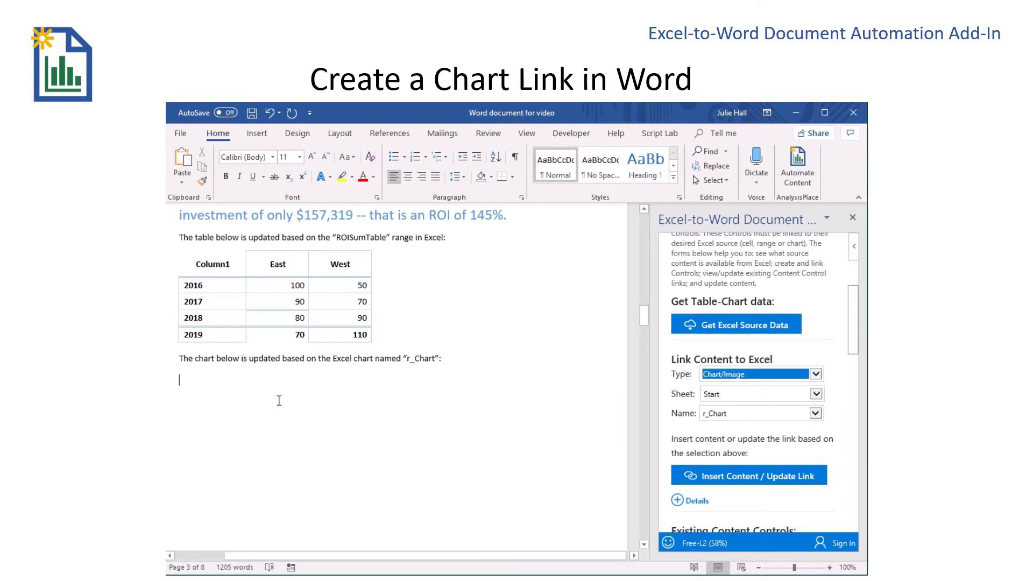
left_click(724, 478)
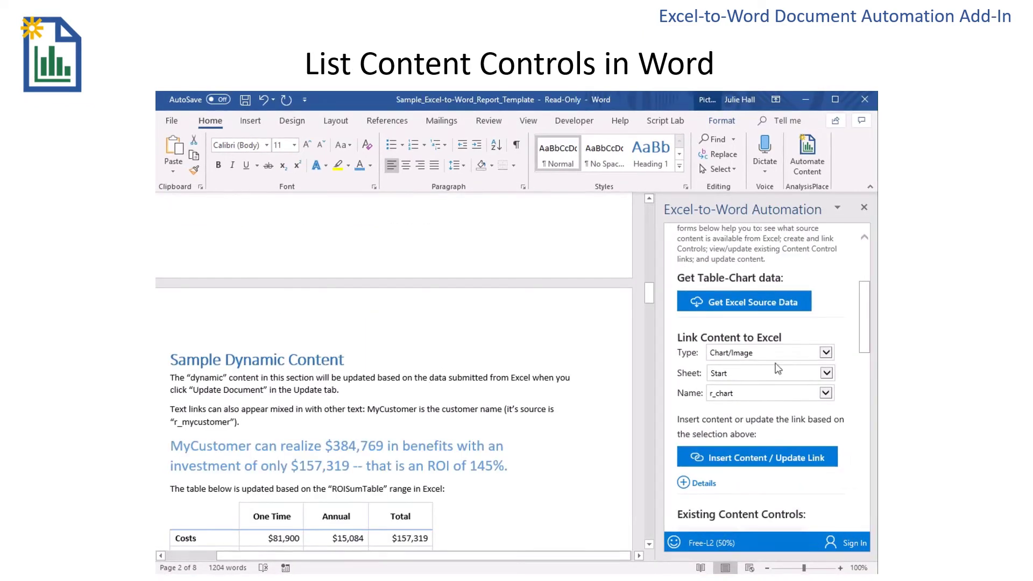
left_click_drag(865, 341, 867, 405)
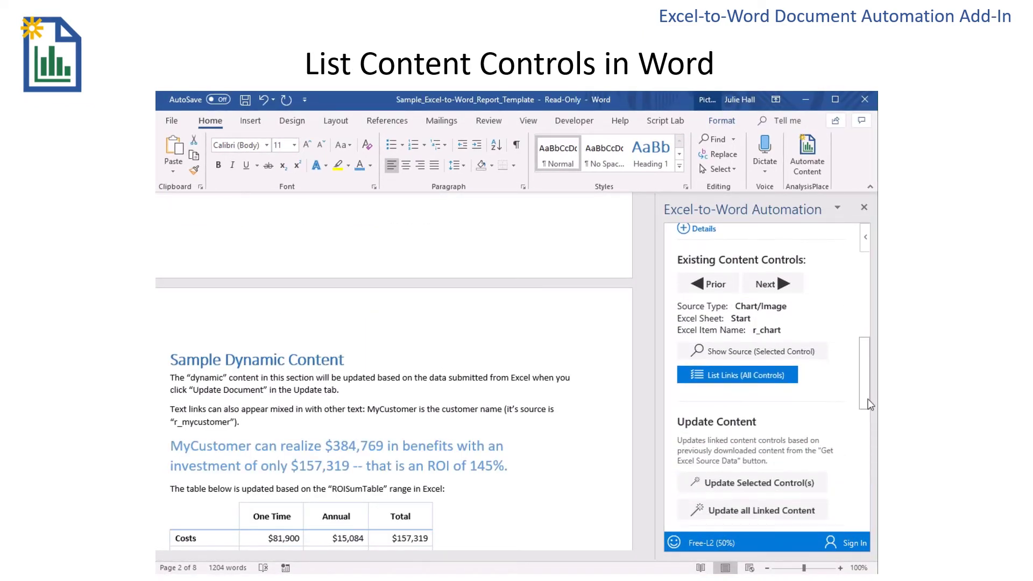
- List all linked content controls in the document, showing three links matching Excel
left_click(718, 376)
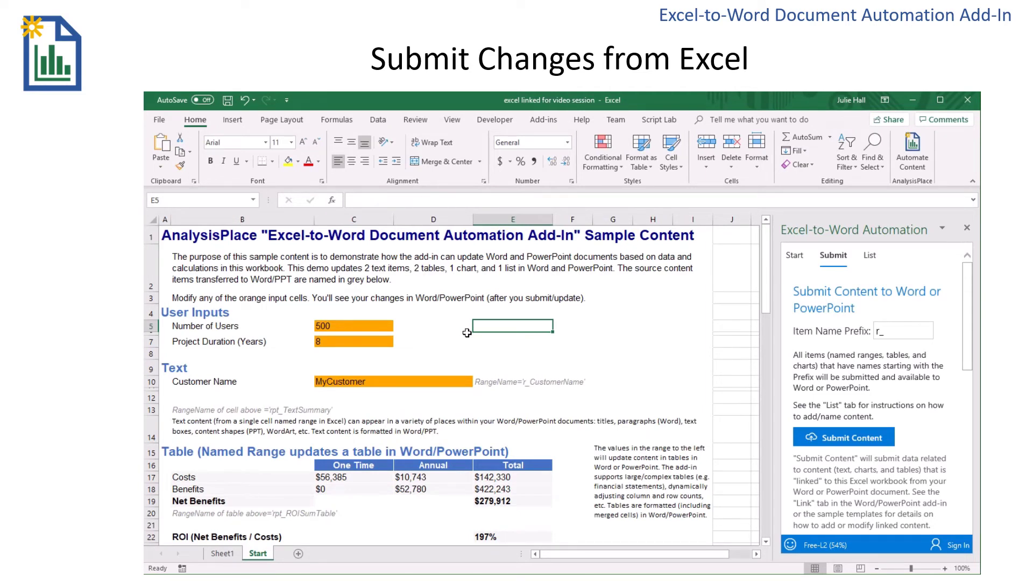
- Enter 'New Customer' as the customer name in cell C10
left_click(361, 381)
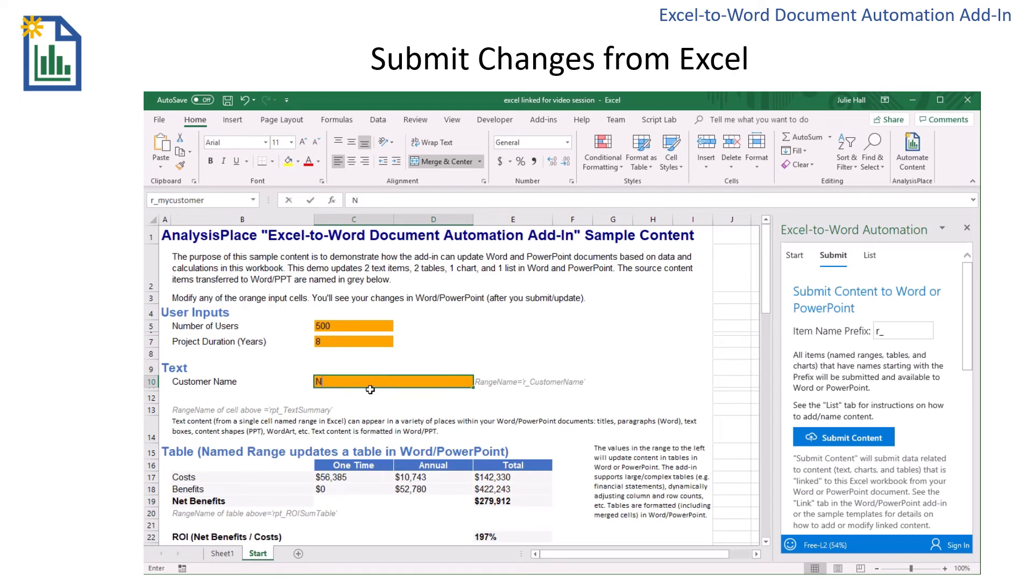
type("New Customer")
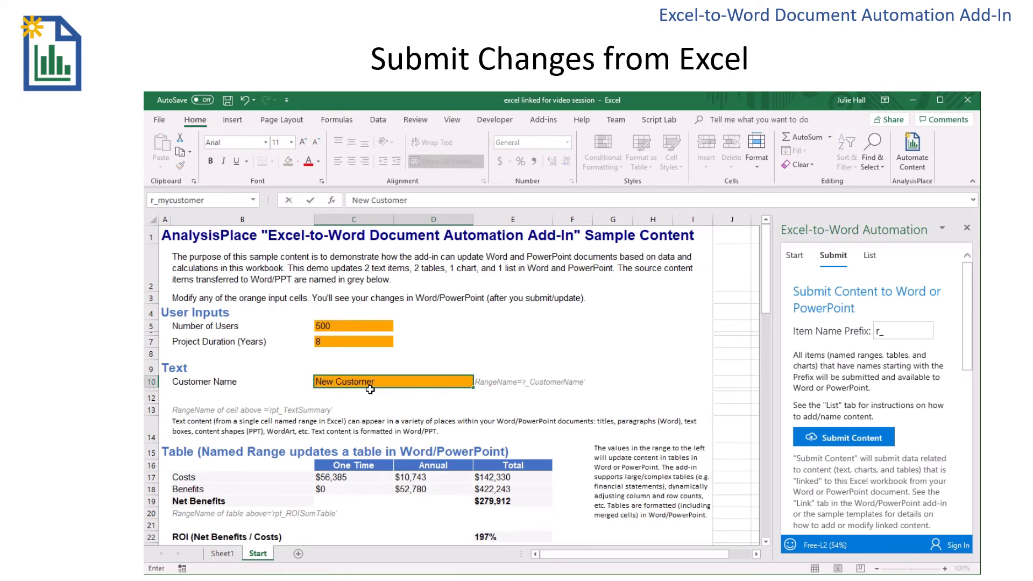
key("Return")
- Change the 2016 East value in C66 to 500 and submit the three linked items
scroll(370, 390, "down", 9)
scroll(369, 389, "down", 9)
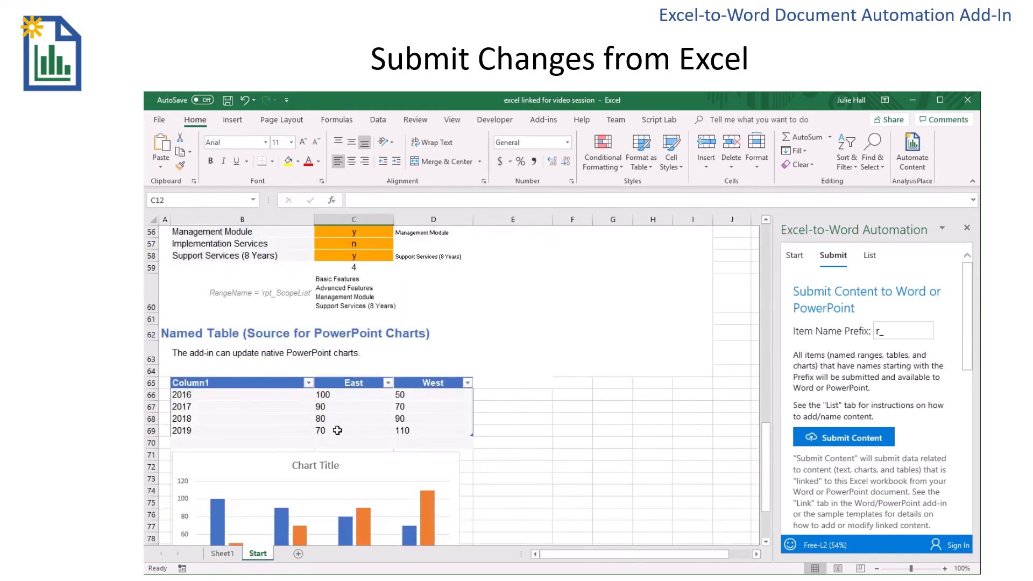
left_click(337, 397)
type("500")
left_click(315, 457)
scroll(300, 386, "down", 2)
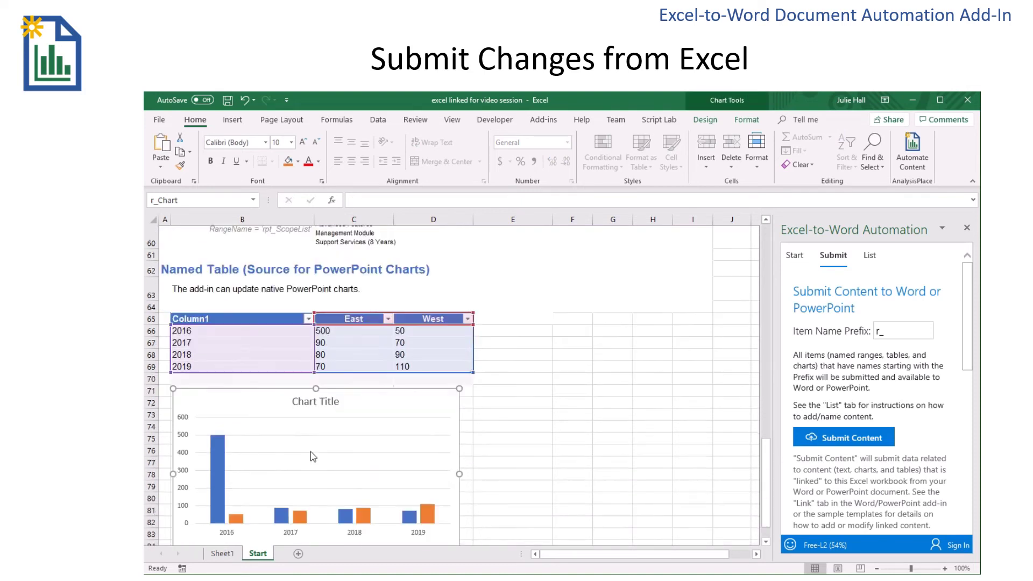
left_click(512, 391)
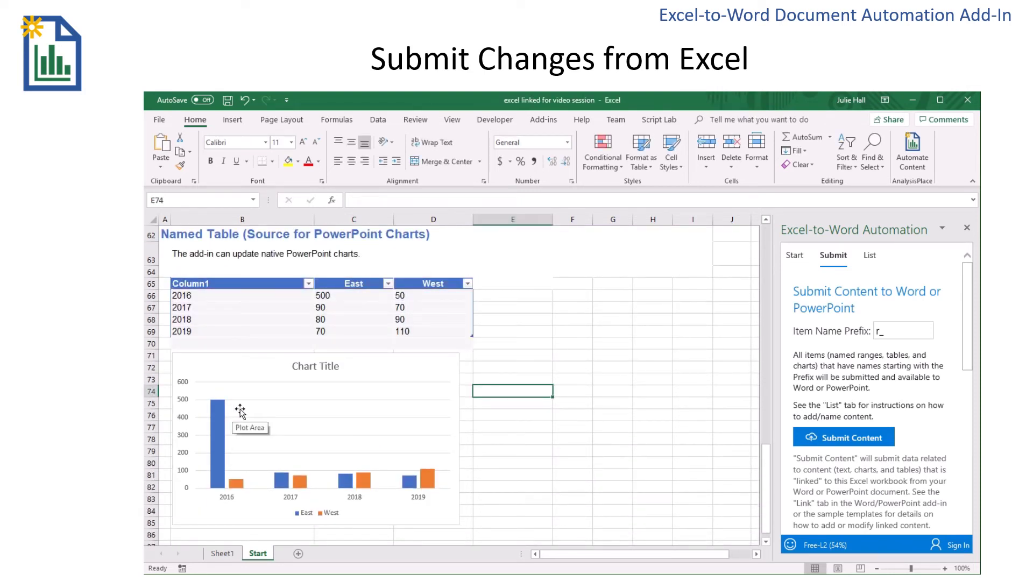
left_click(865, 436)
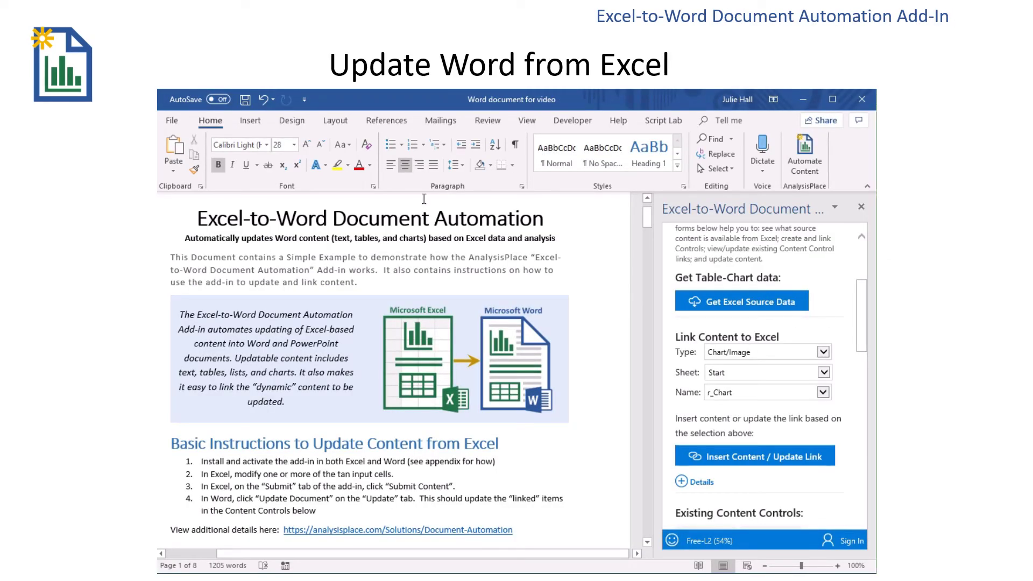
- Update the Word document and check that text, table and chart show New Customer and 2016 East at 500
left_click_drag(860, 331, 861, 298)
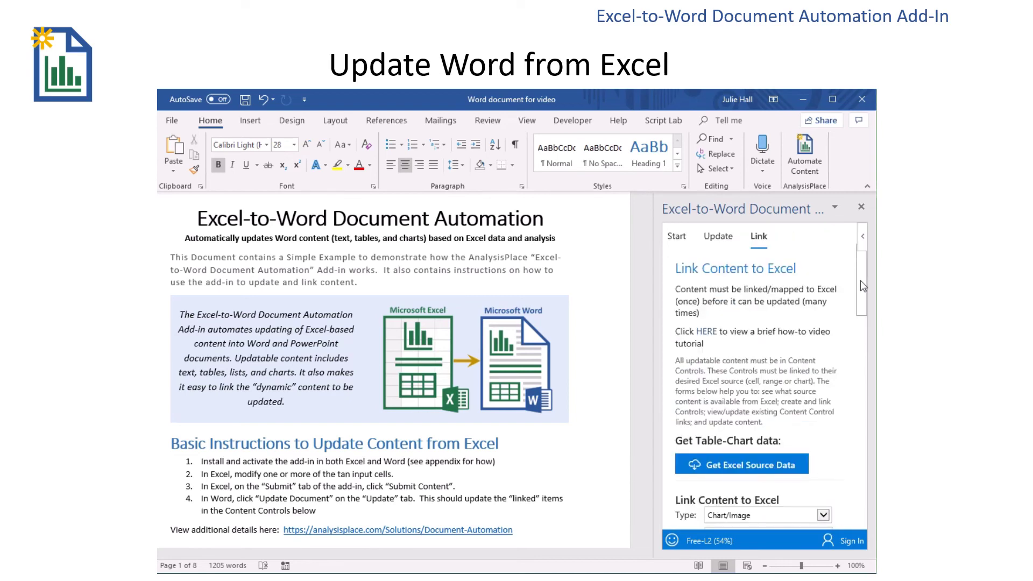
left_click(716, 238)
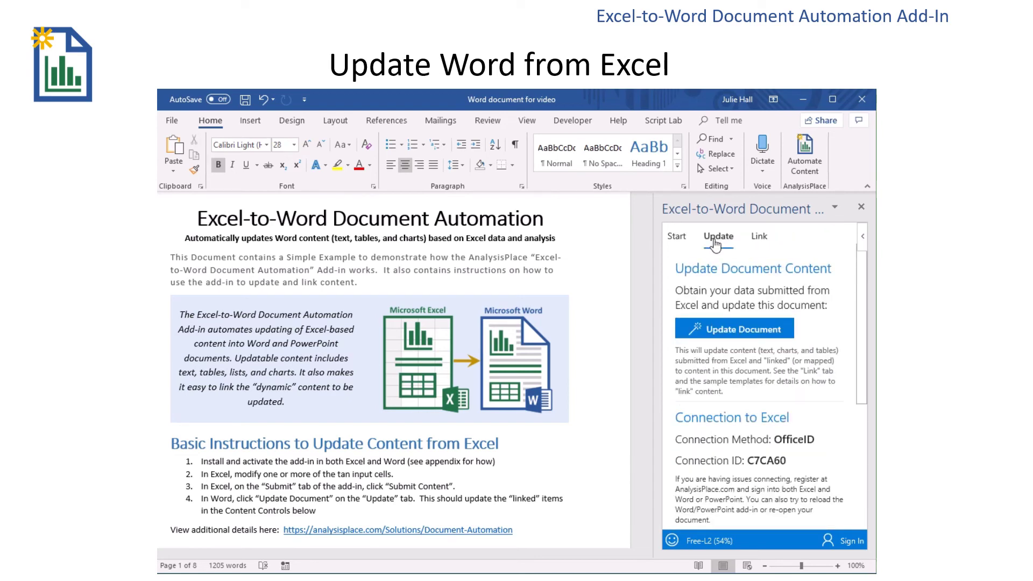
left_click(730, 320)
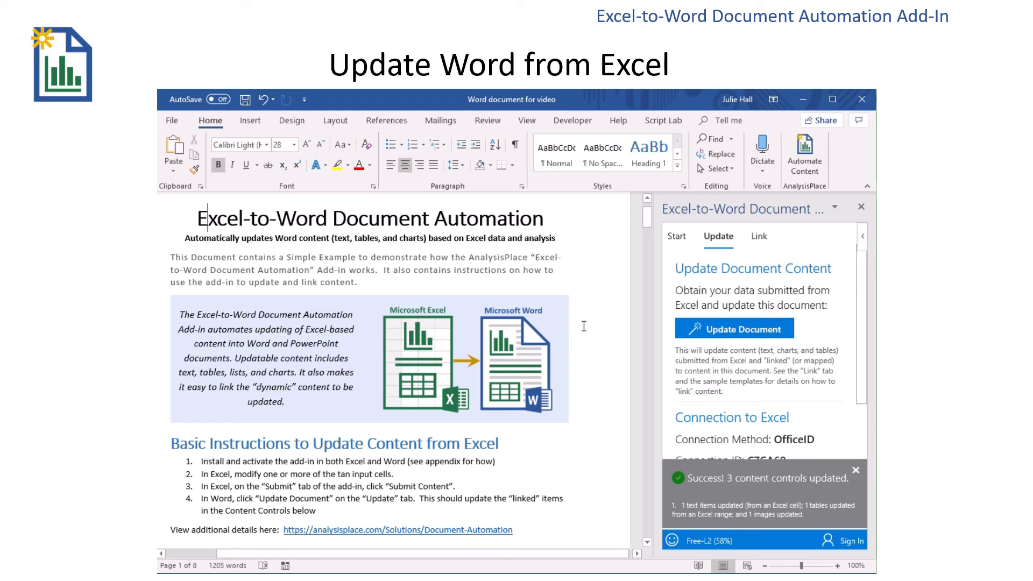
scroll(575, 300, "down", 10)
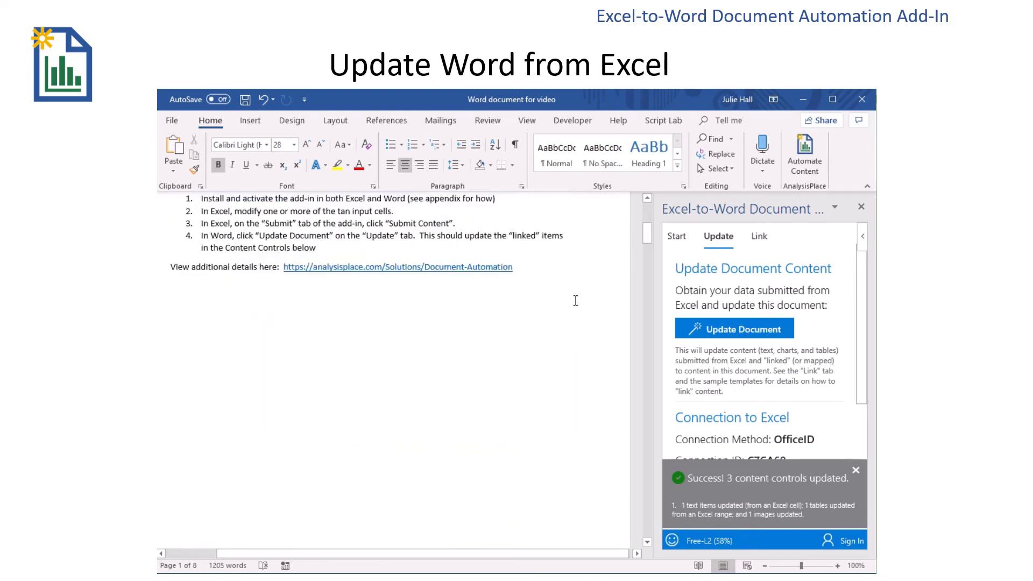
scroll(575, 299, "down", 10)
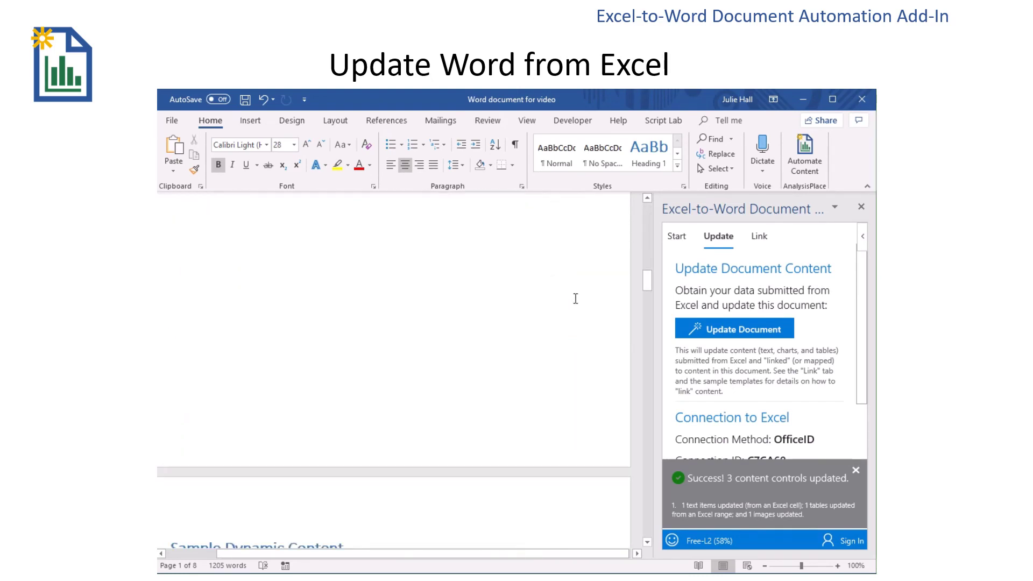
scroll(575, 300, "down", 2)
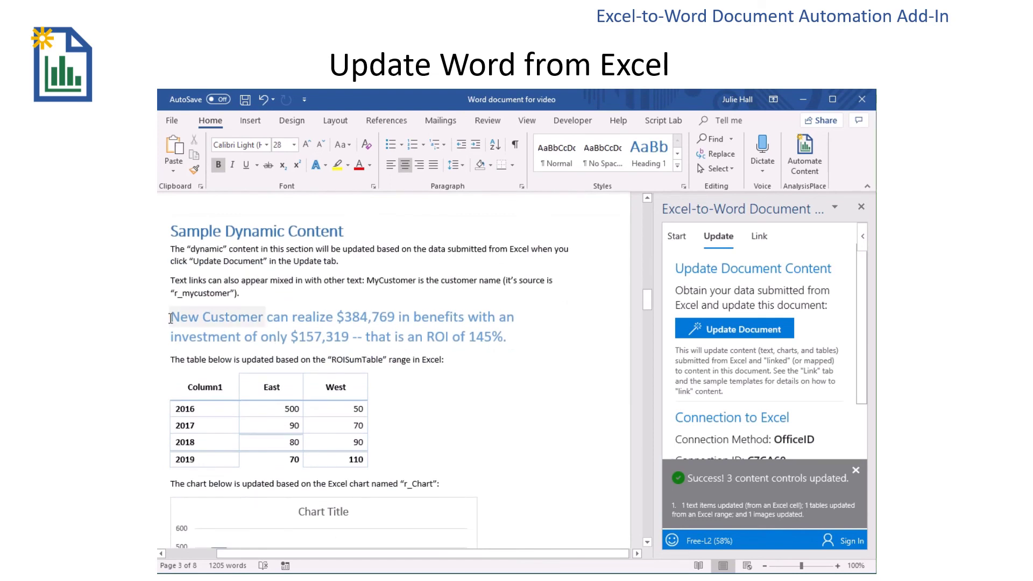
scroll(442, 371, "down", 3)
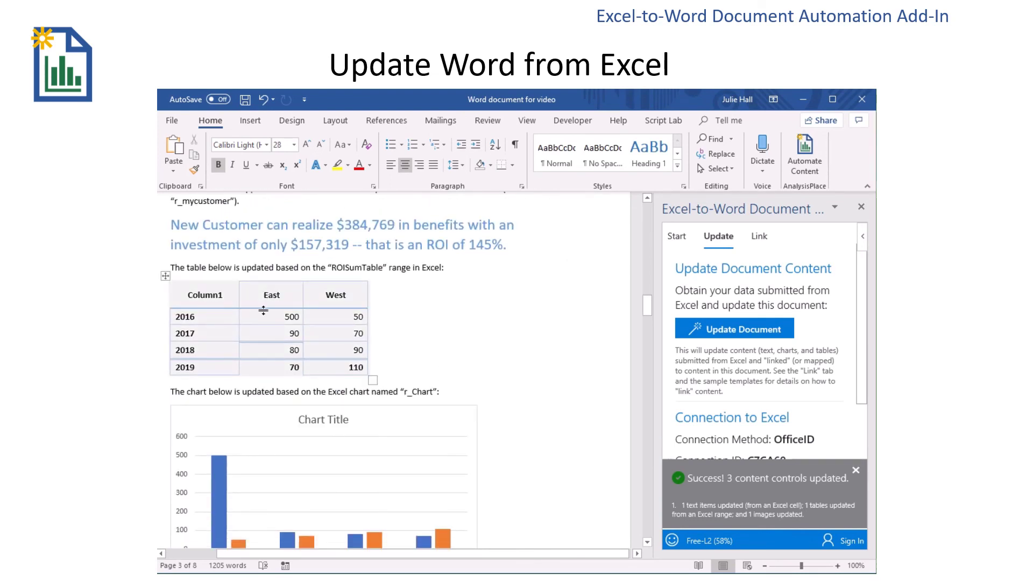
scroll(277, 330, "down", 4)
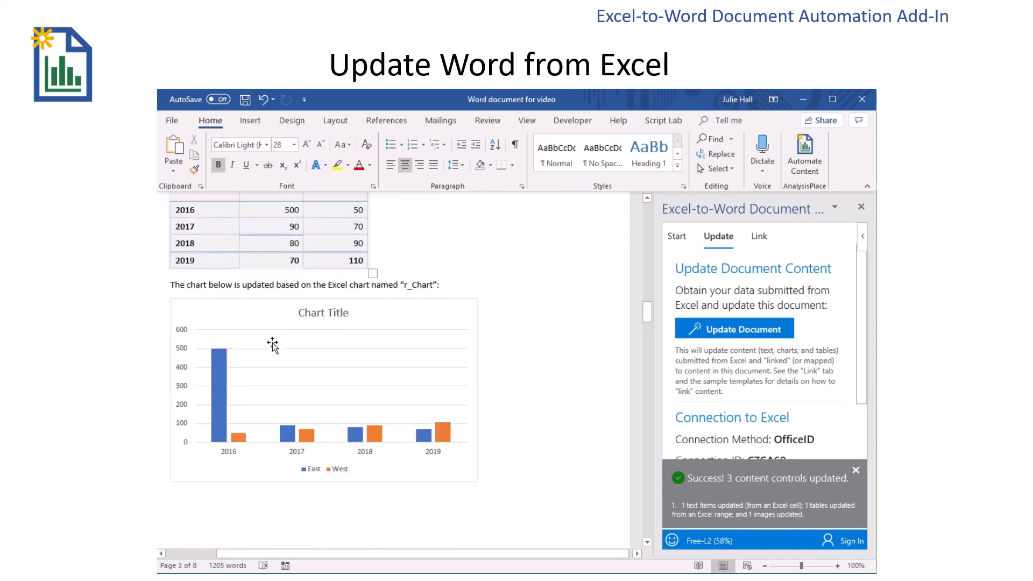